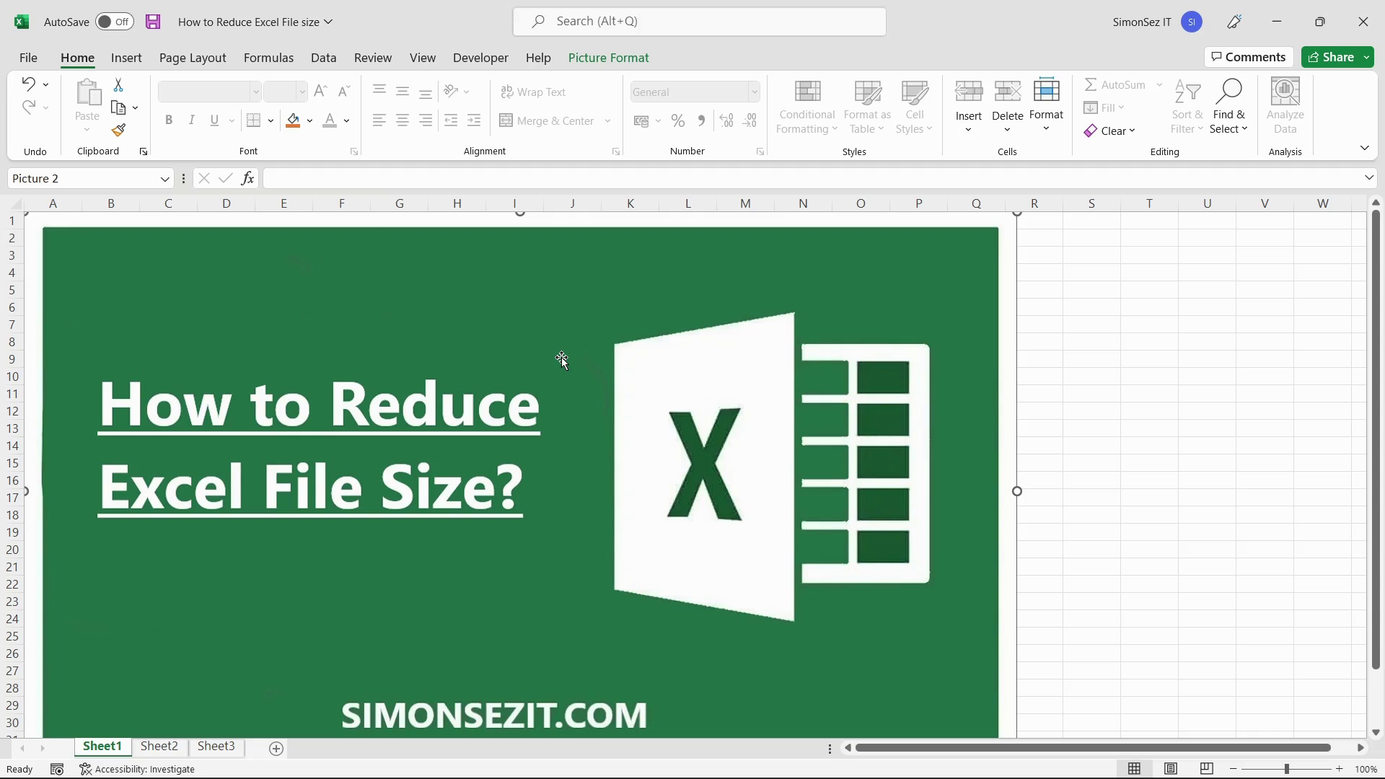
# - Show Sheet2, holding the employee table with Emp ID, Name and Designation columns
pyautogui.click(160, 747)
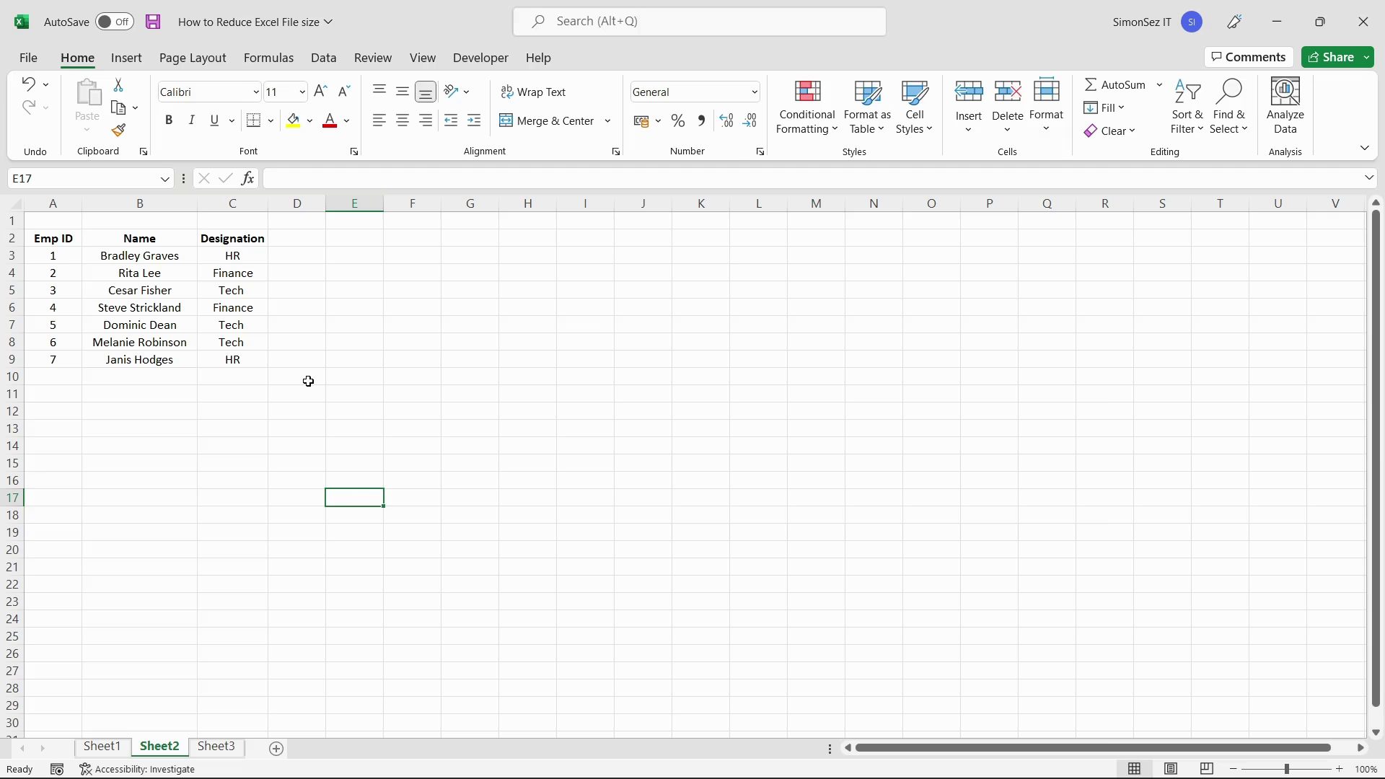
# - Save the workbook as an Excel Binary Workbook (*.xlsb) in its current folder
pyautogui.click(22, 58)
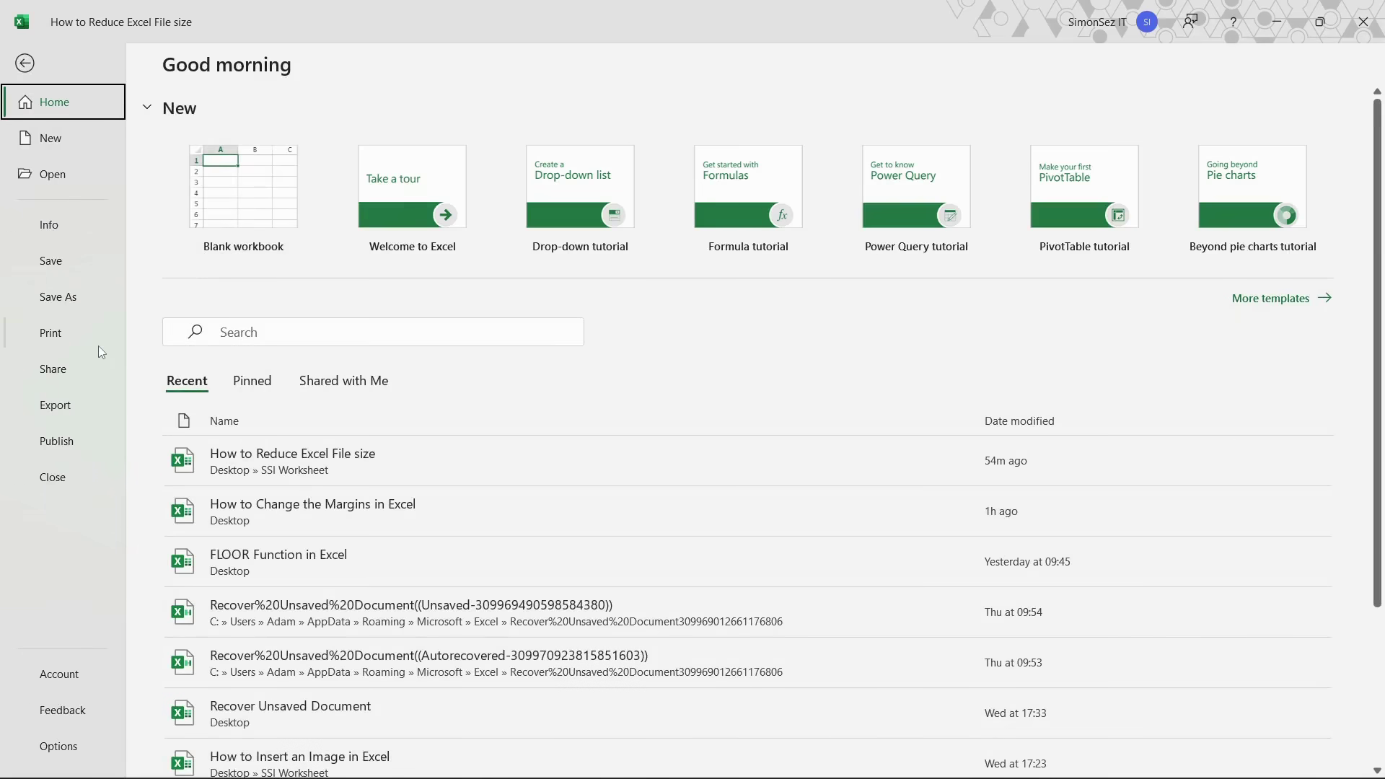
pyautogui.click(79, 292)
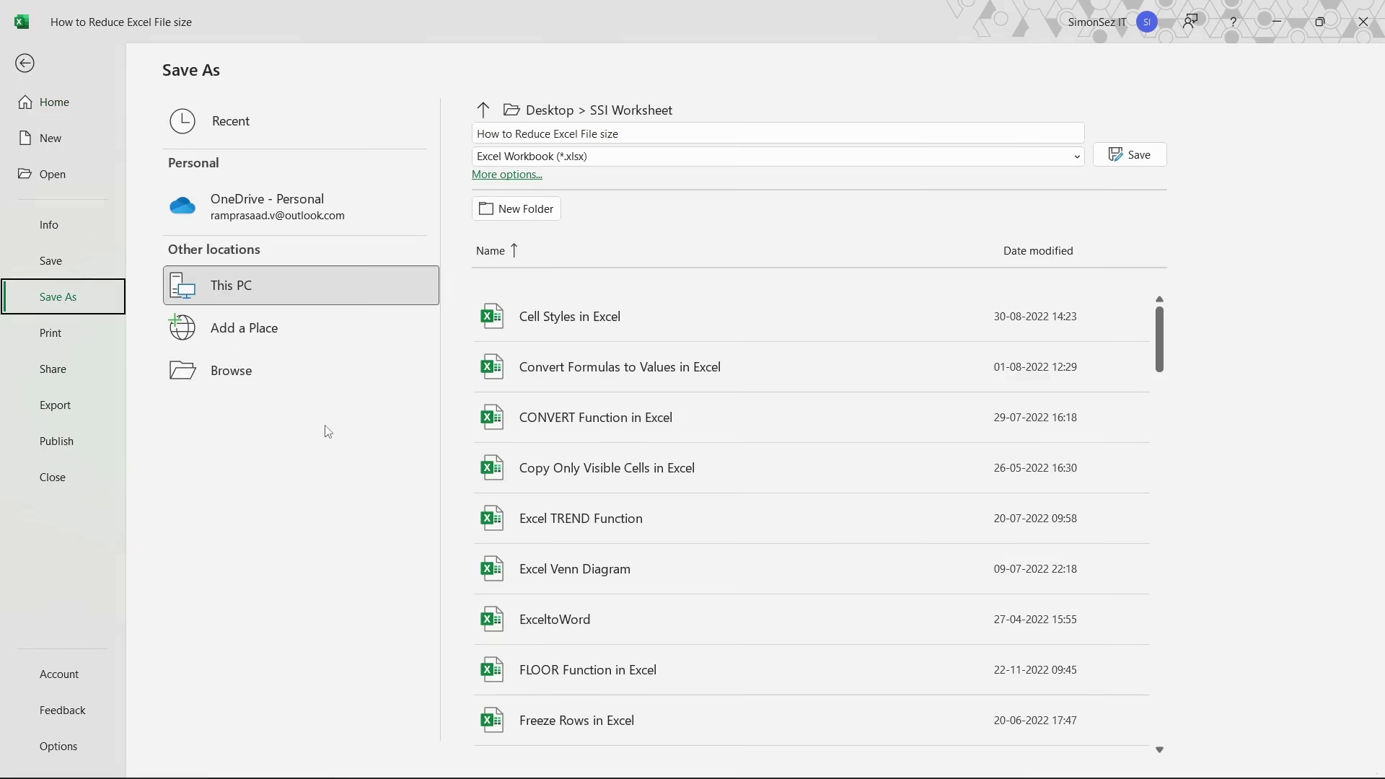
pyautogui.click(693, 157)
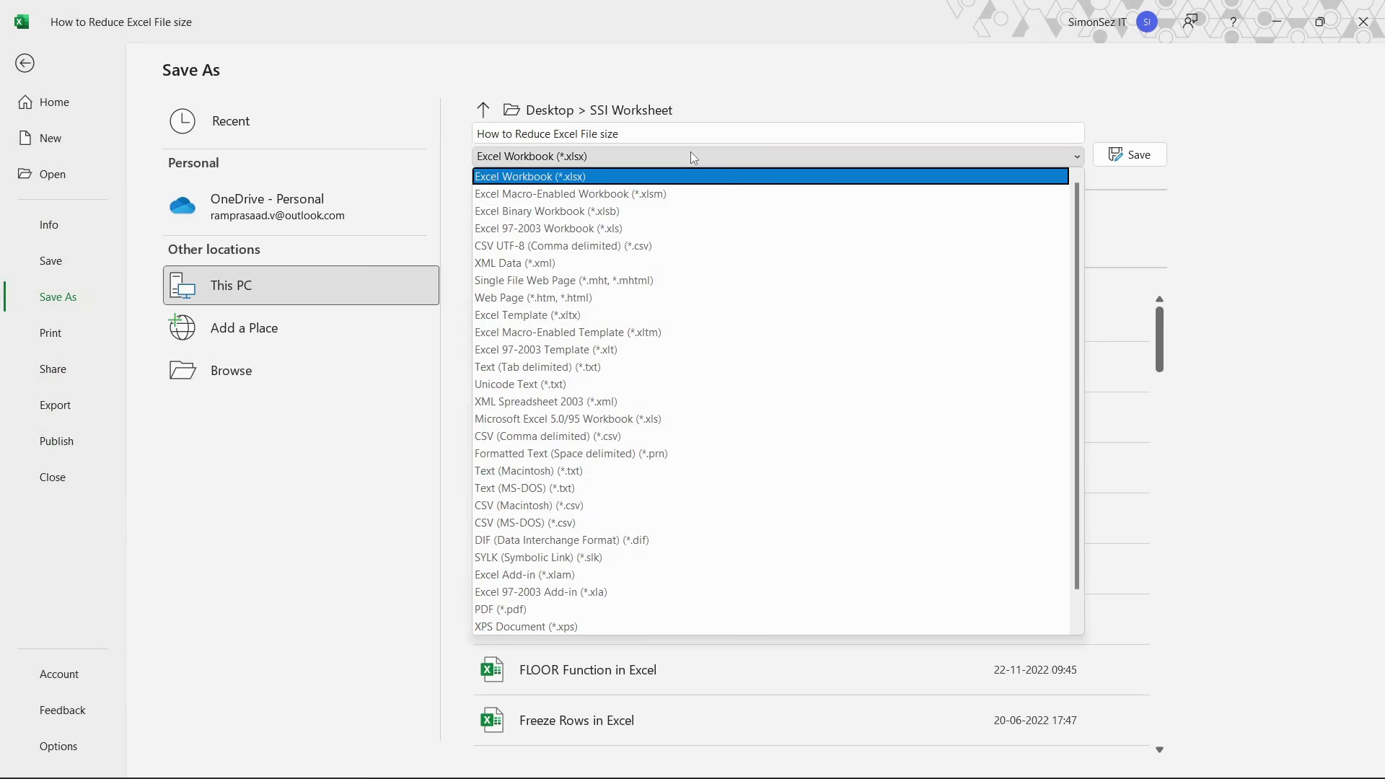
pyautogui.click(697, 211)
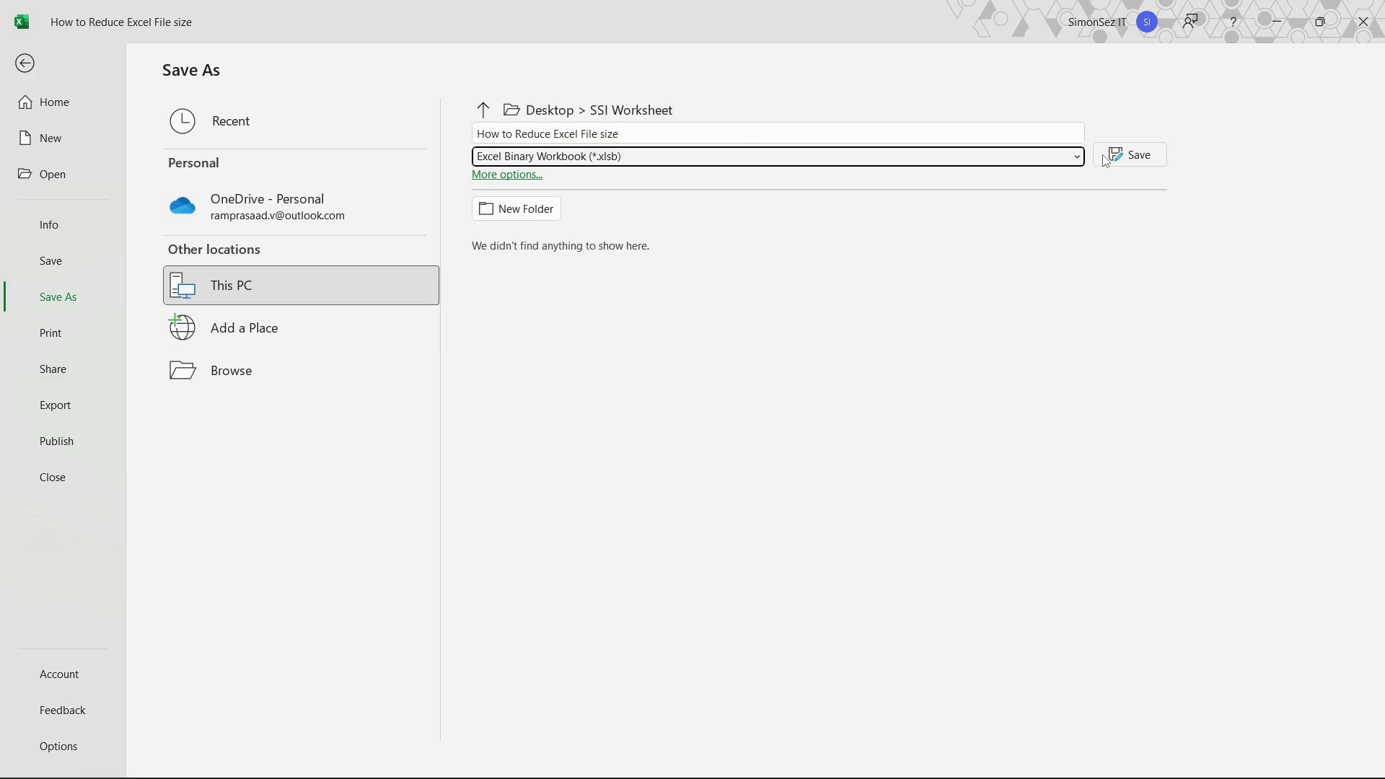
pyautogui.click(1108, 160)
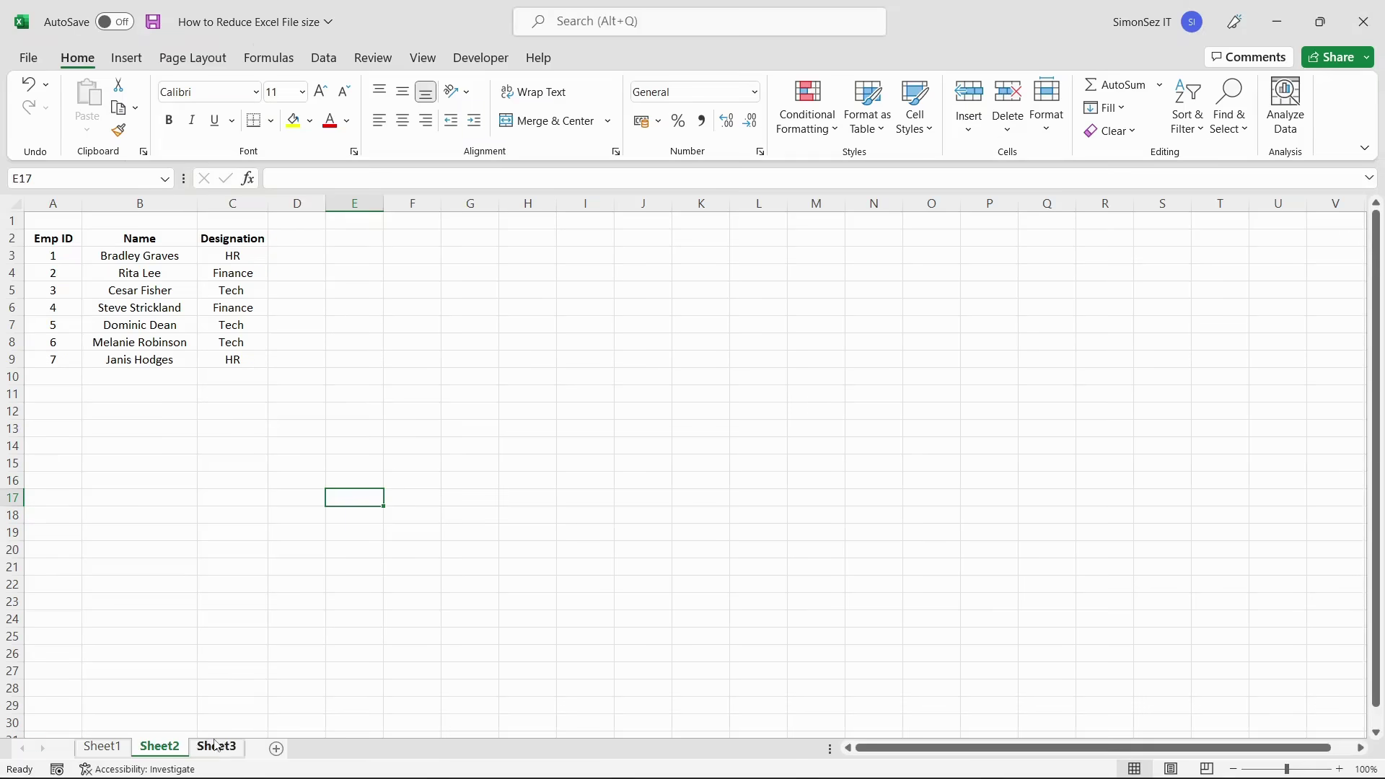
# - Compress Sheet1's title picture at default resolution, deleting its cropped areas
pyautogui.click(114, 754)
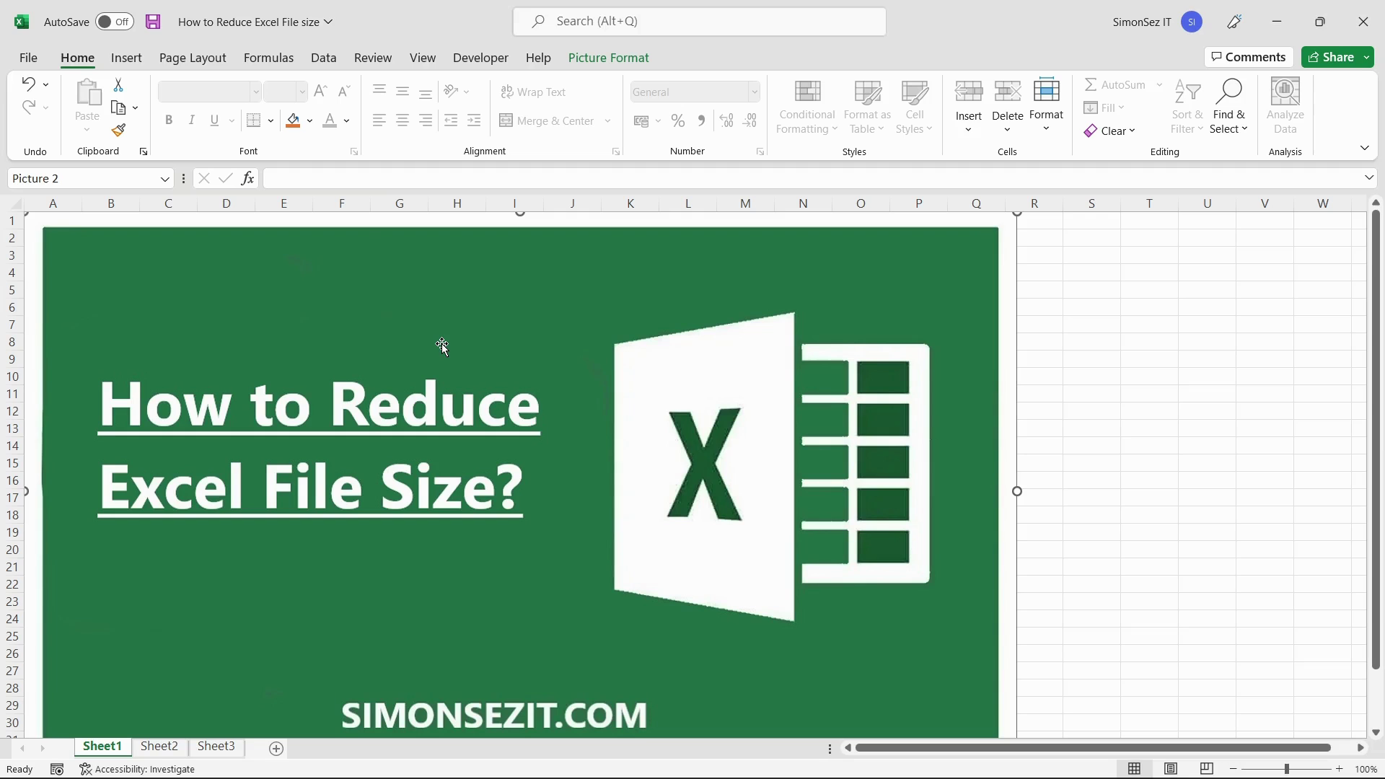
pyautogui.click(610, 59)
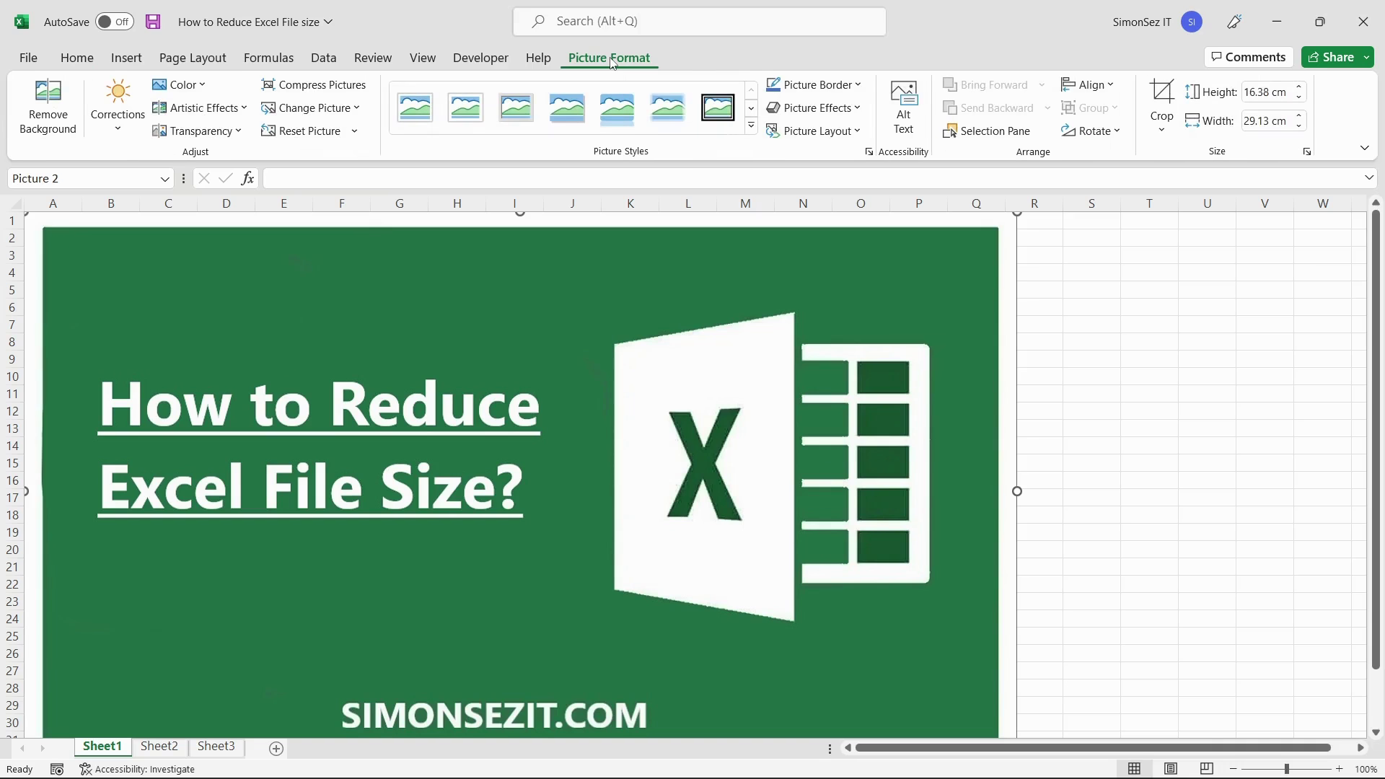
pyautogui.click(333, 95)
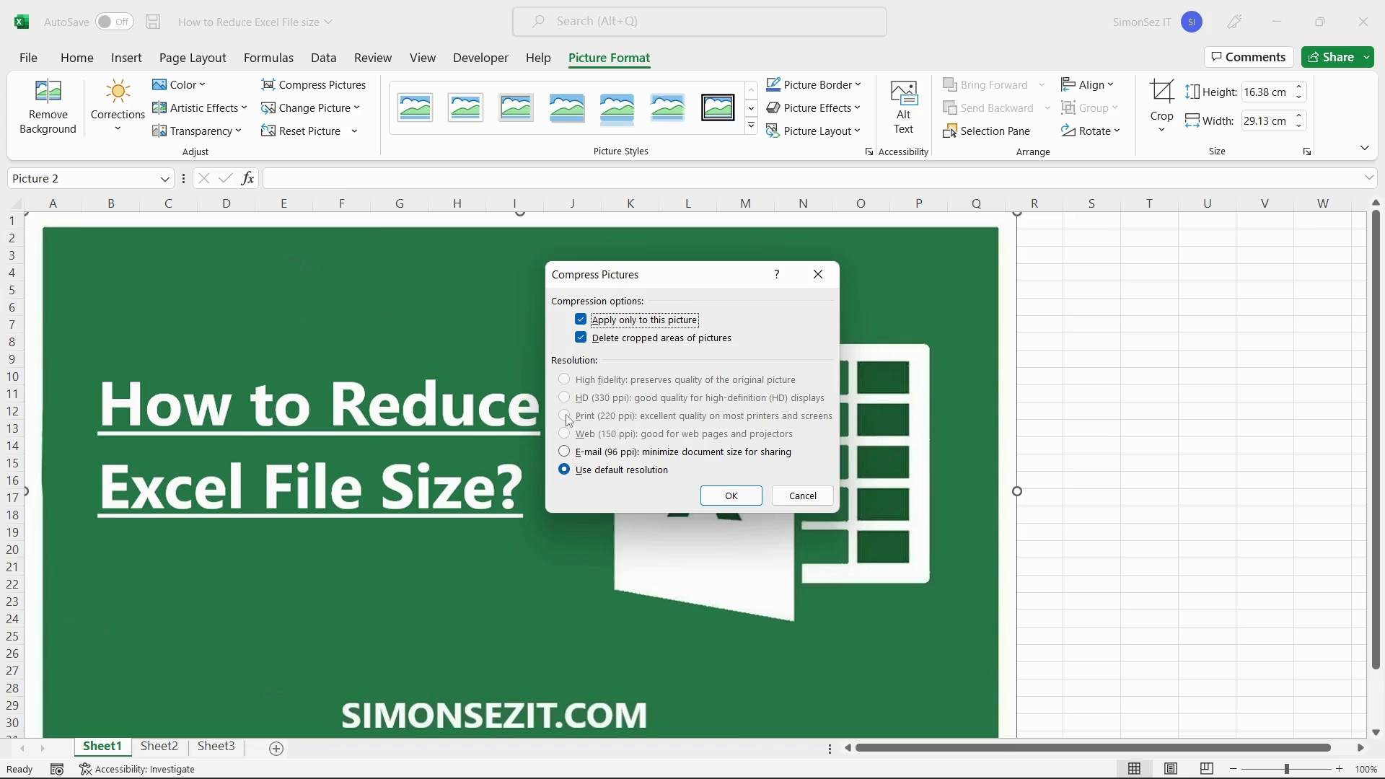
pyautogui.click(731, 496)
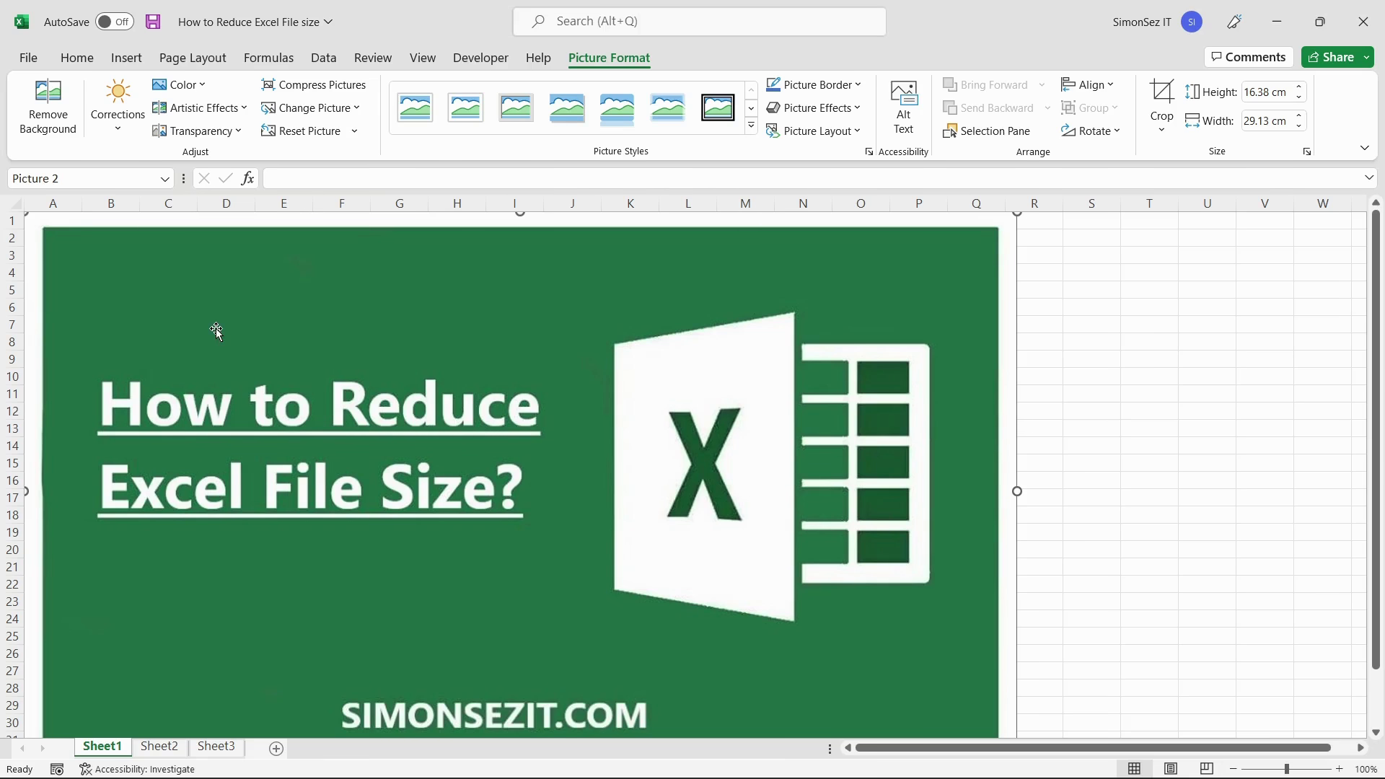
# - Discard image editing data for this workbook at 220 ppi, then show Sheet3's PivotTable
pyautogui.click(38, 58)
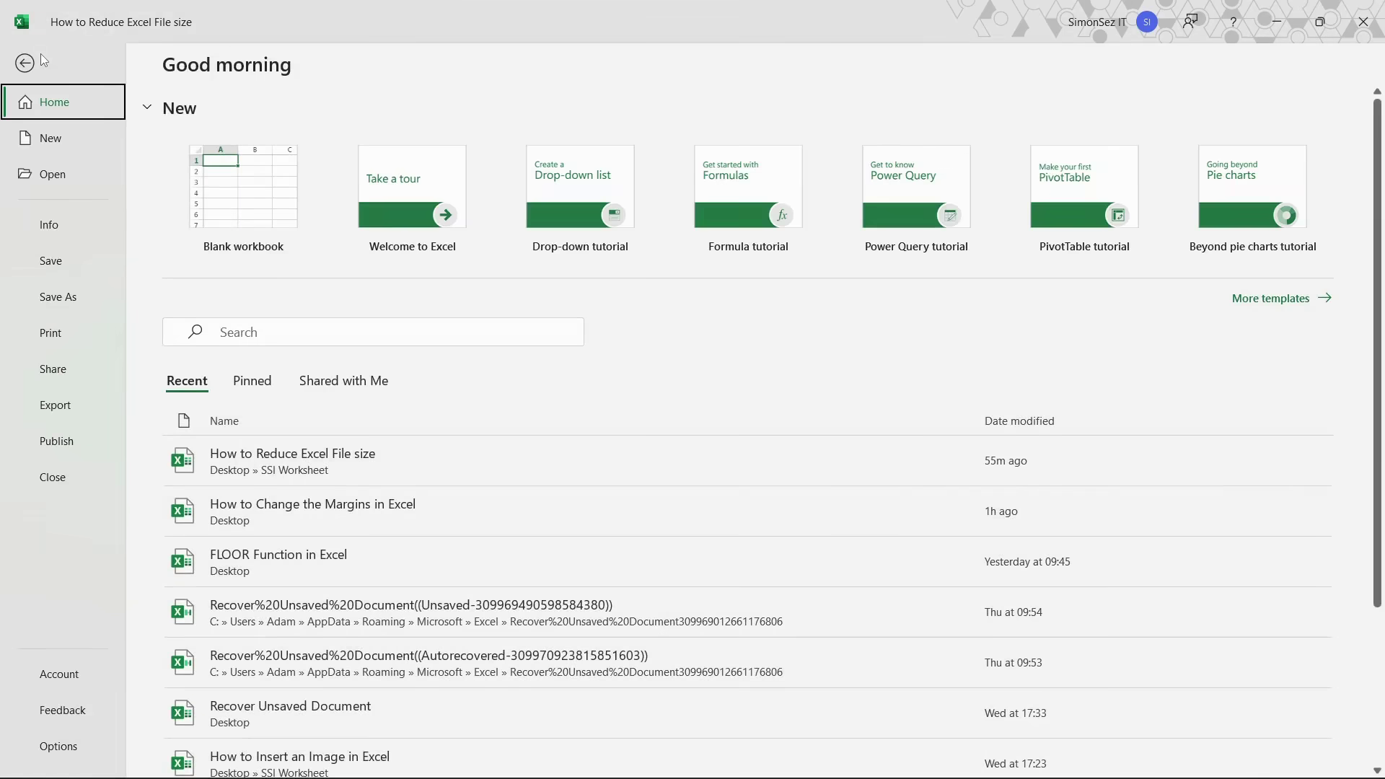
pyautogui.click(91, 746)
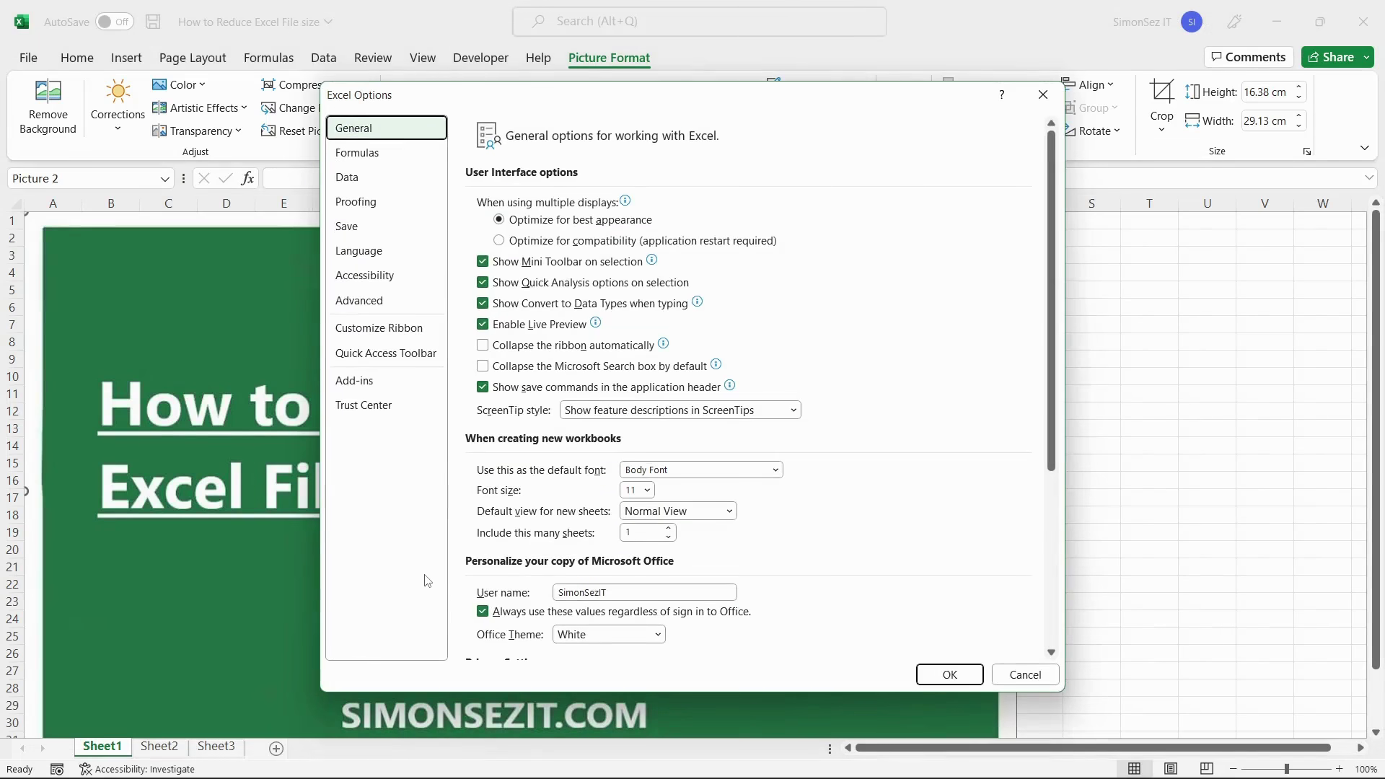
pyautogui.click(414, 308)
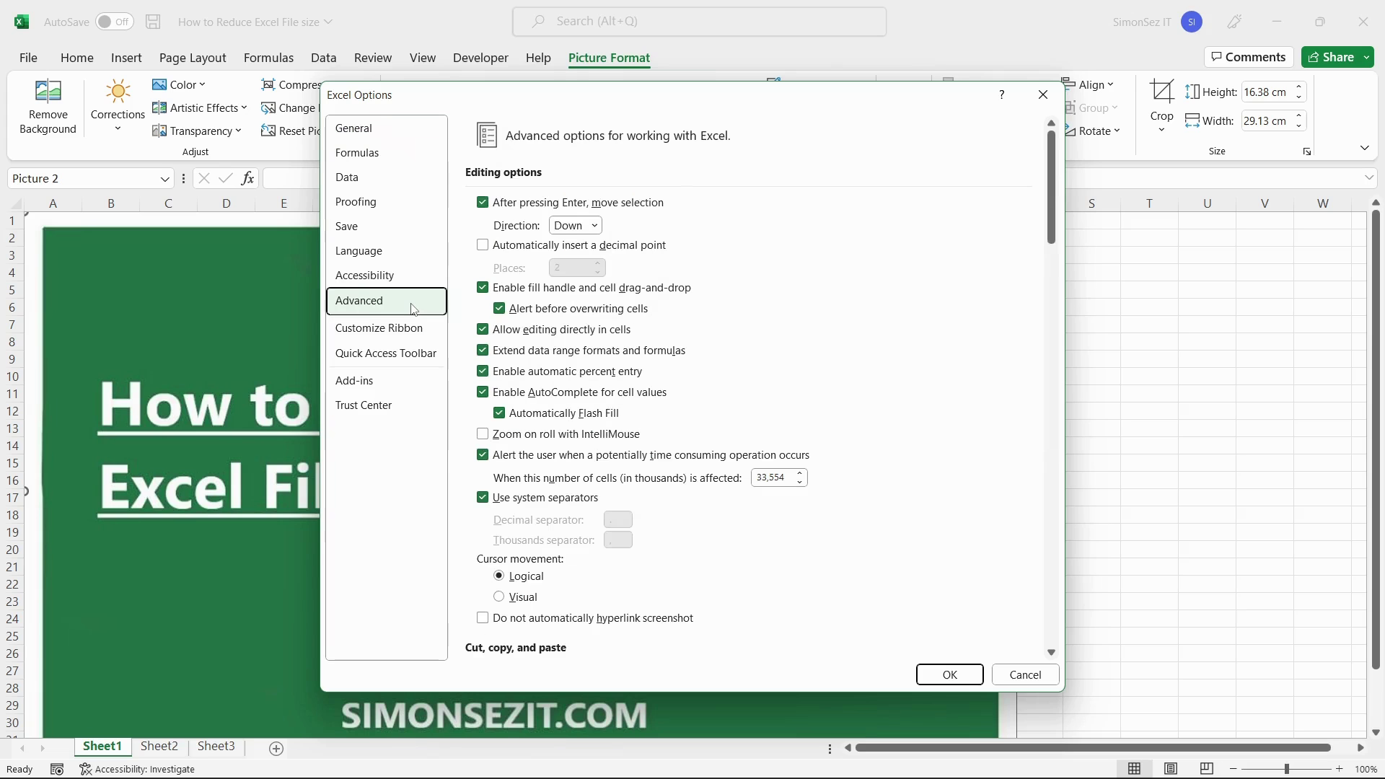
pyautogui.scroll(-5, 908, 408)
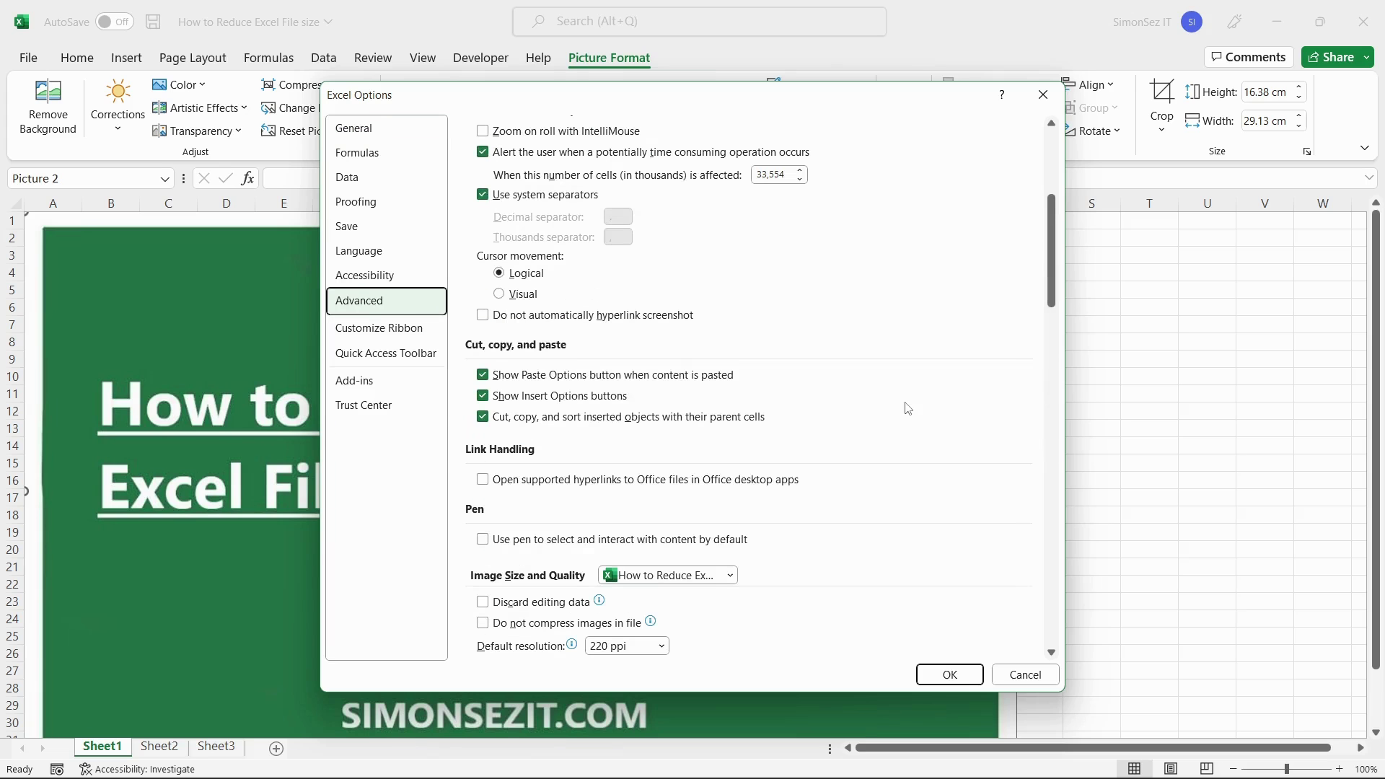
pyautogui.scroll(-3, 907, 409)
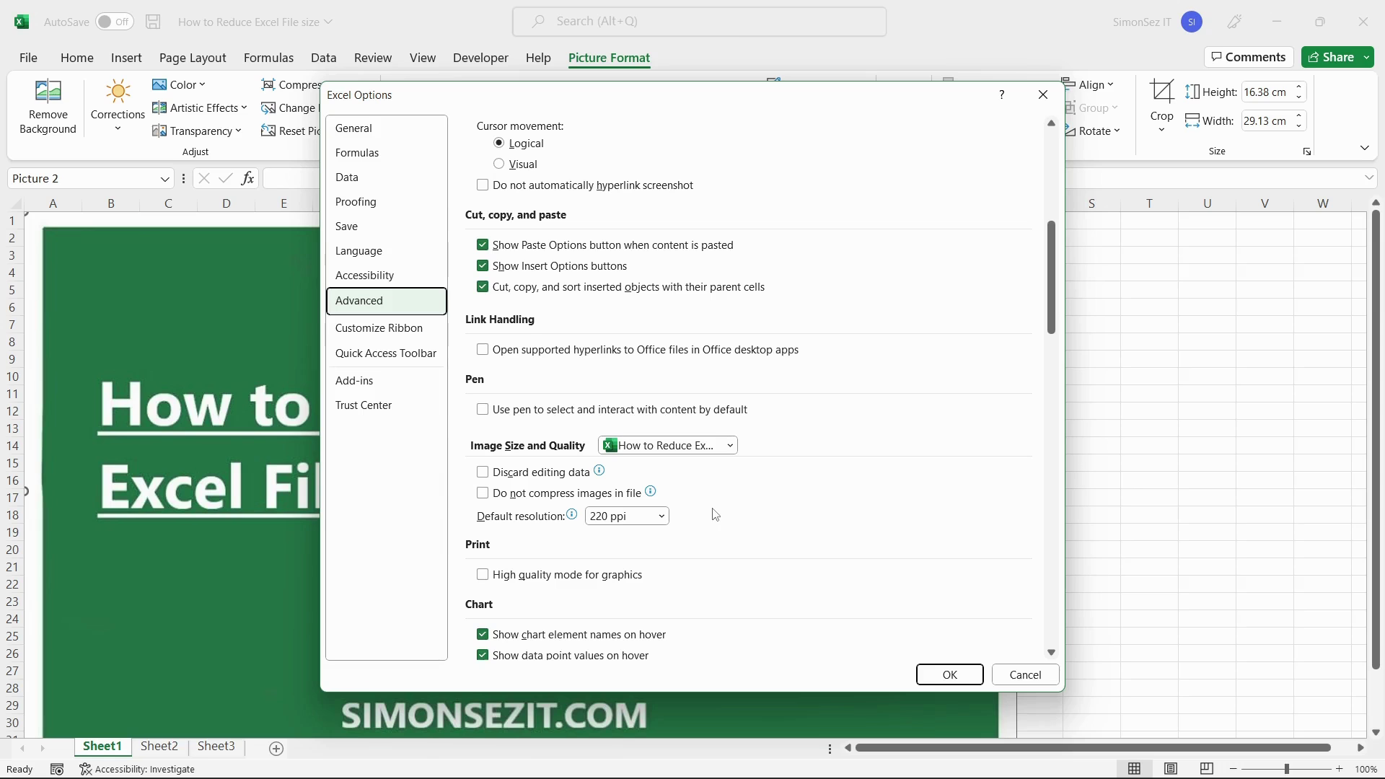
pyautogui.click(721, 447)
pyautogui.click(728, 446)
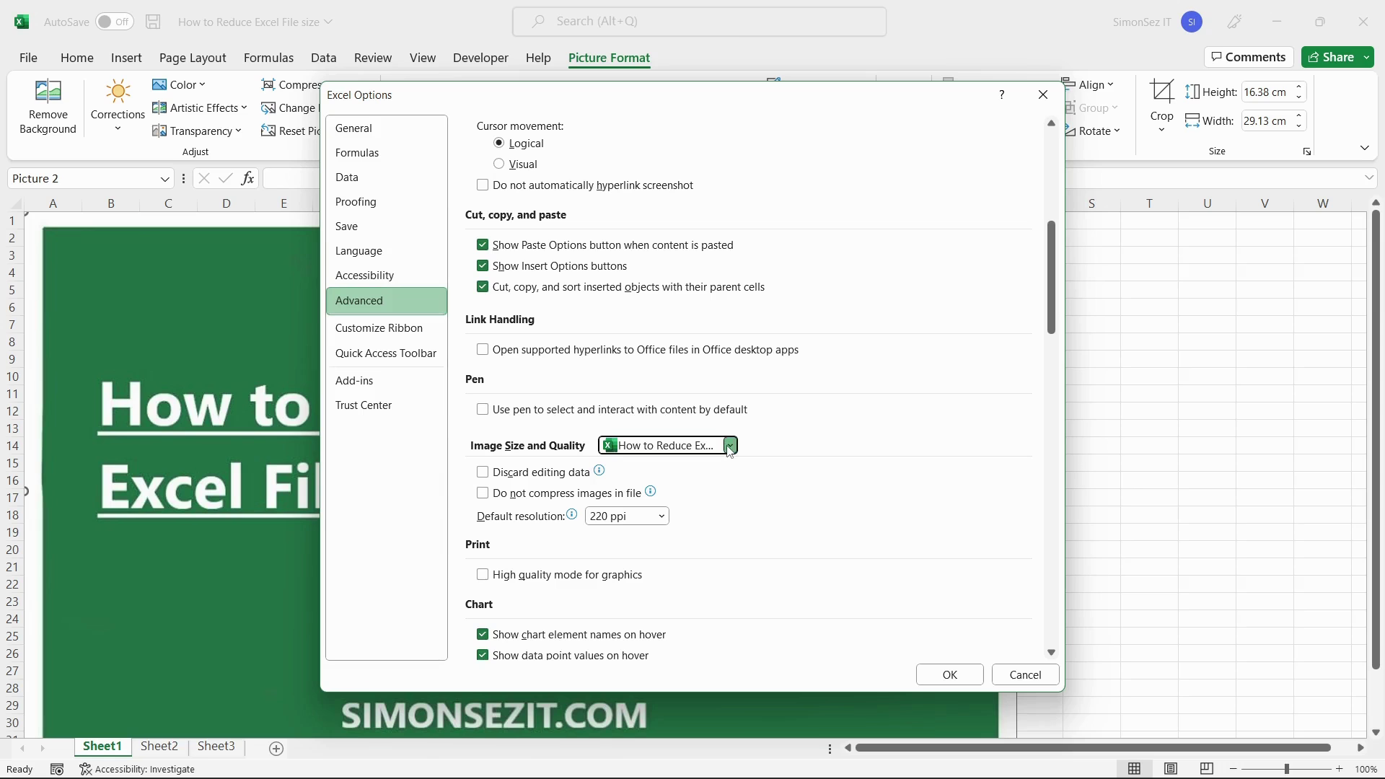
pyautogui.click(483, 473)
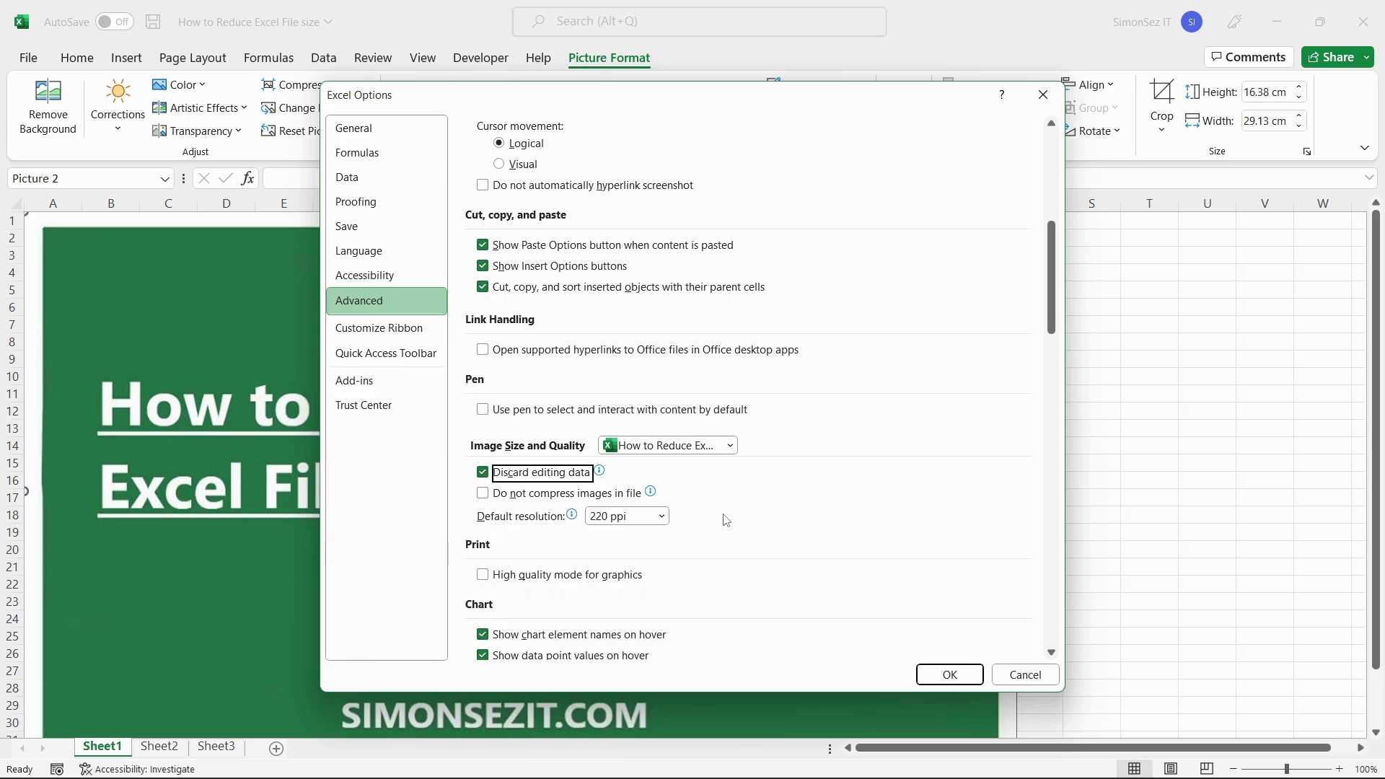
pyautogui.click(662, 518)
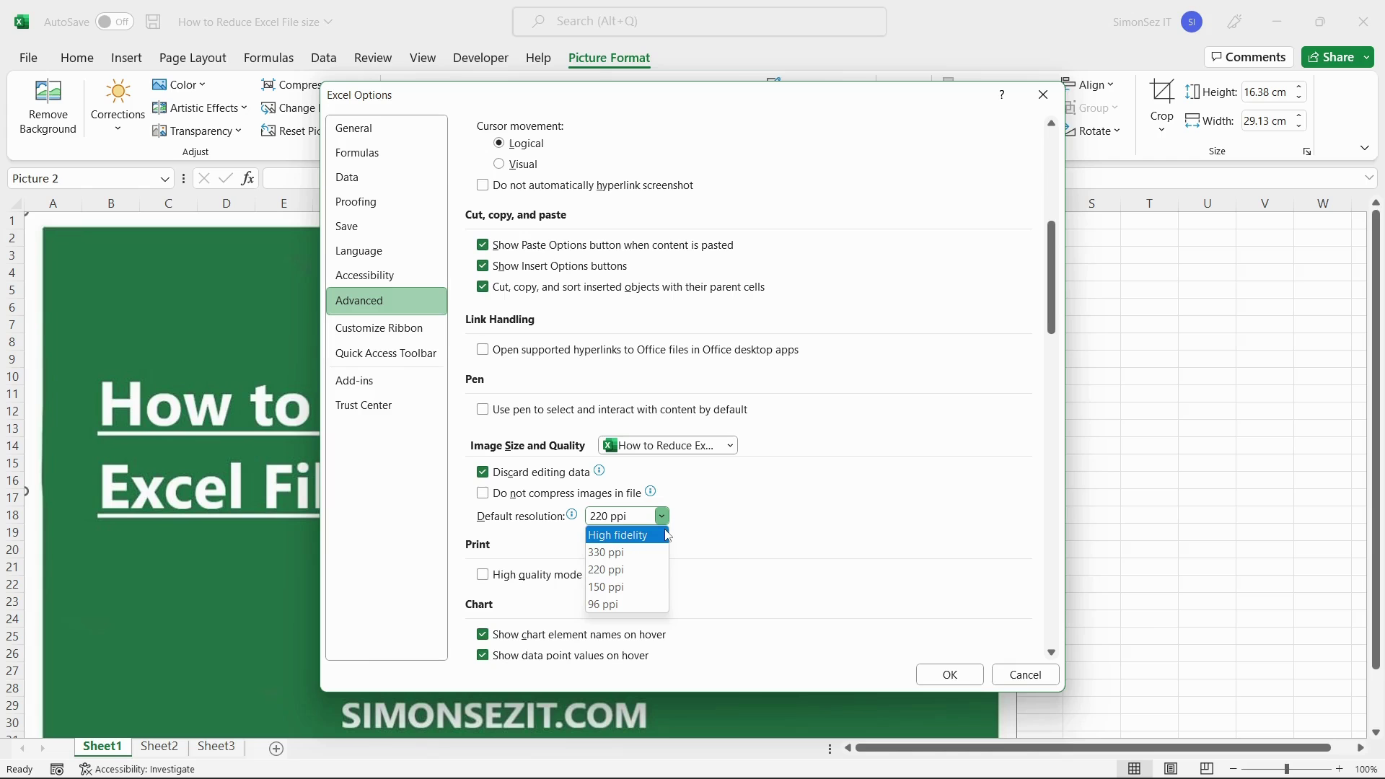
pyautogui.click(661, 517)
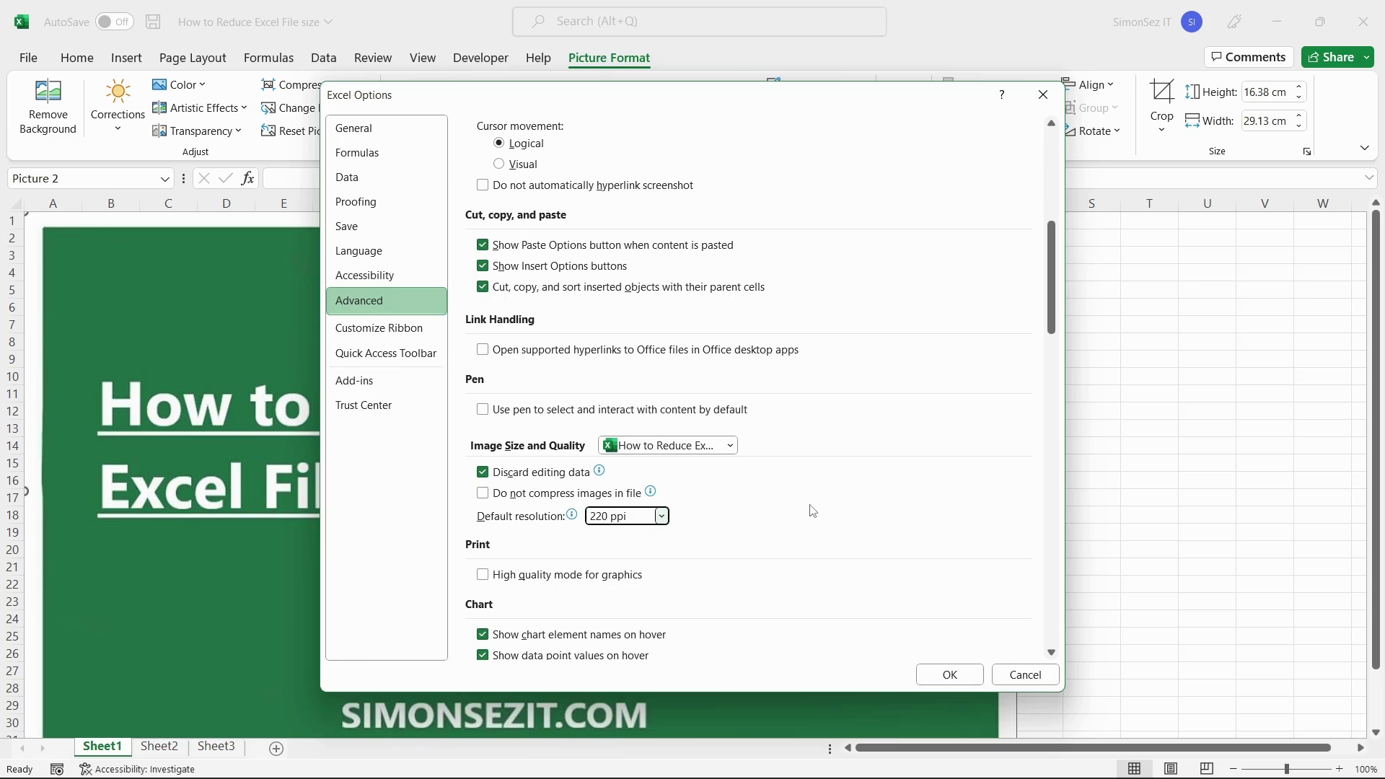
pyautogui.click(1043, 94)
pyautogui.click(217, 746)
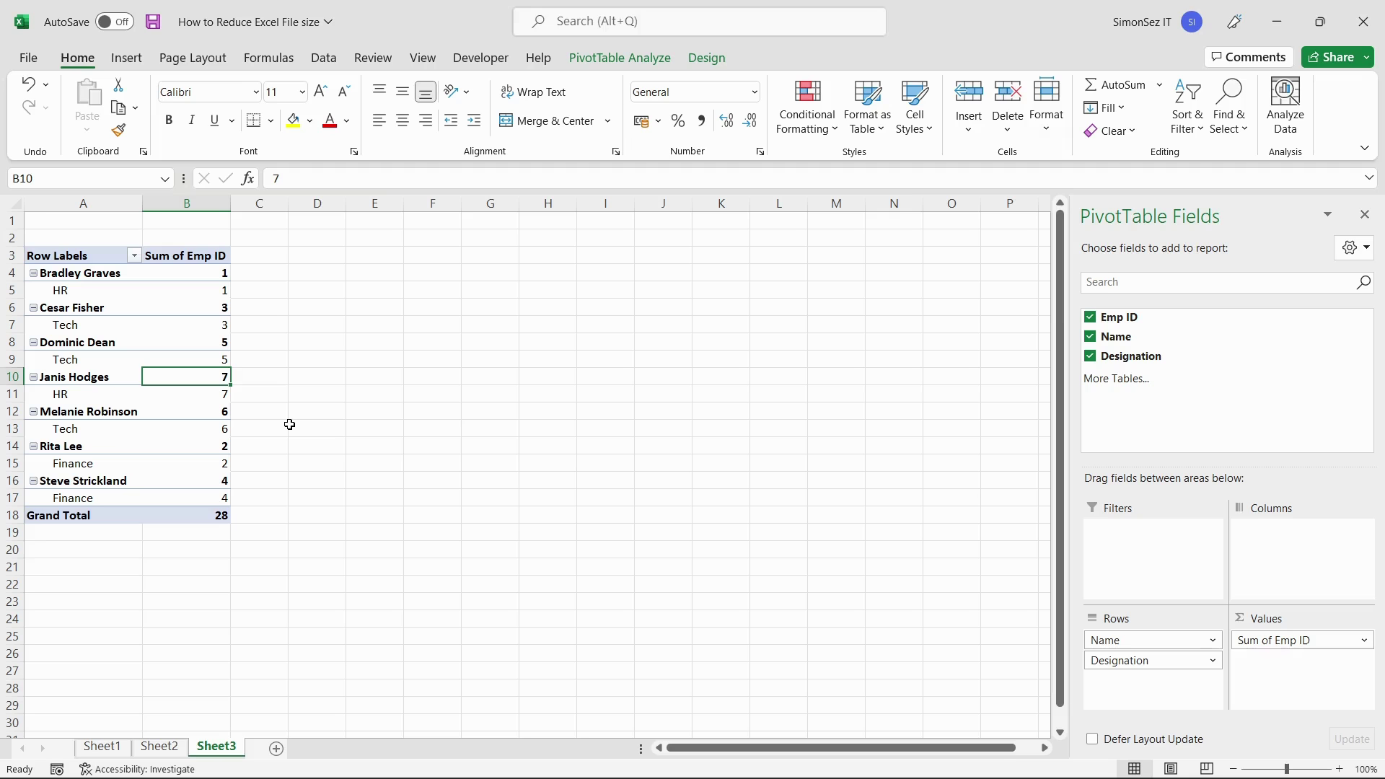
pyautogui.click(101, 330)
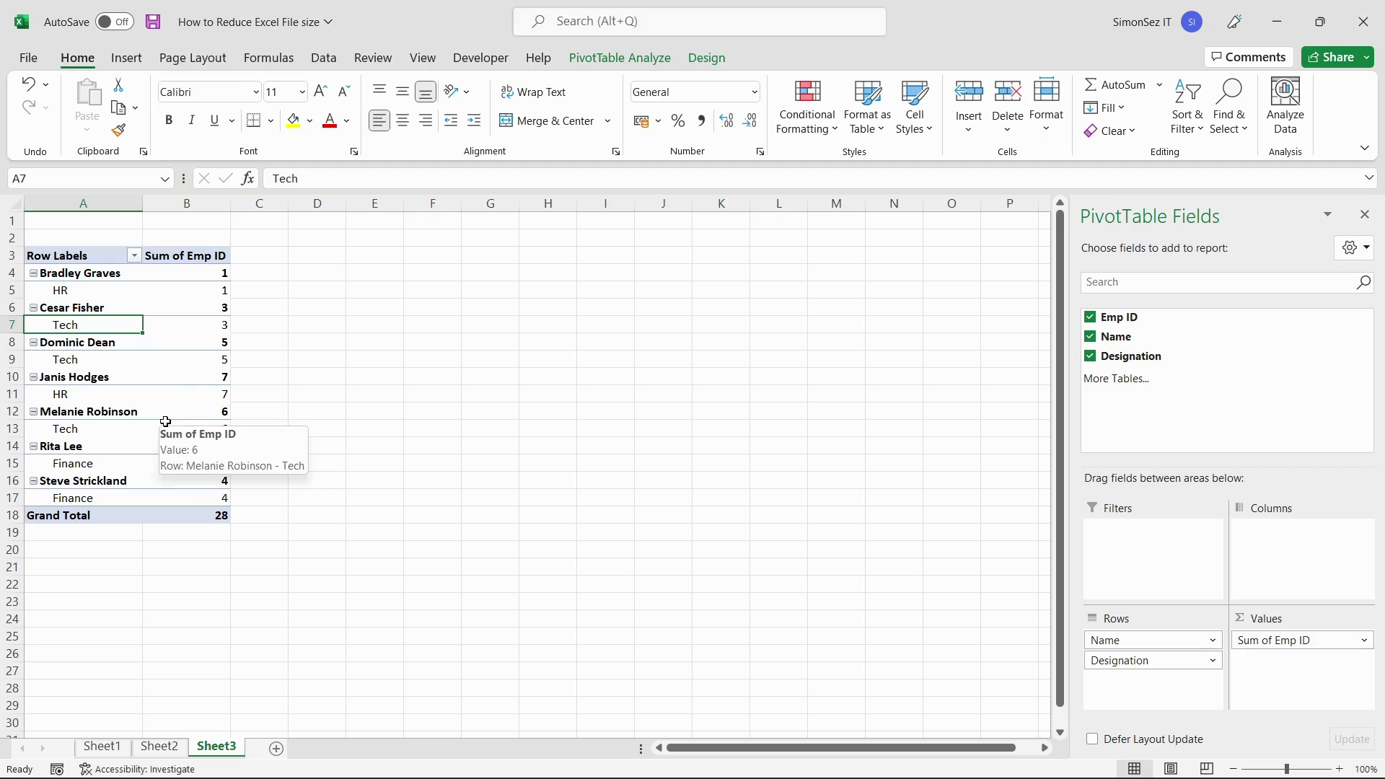
pyautogui.click(603, 59)
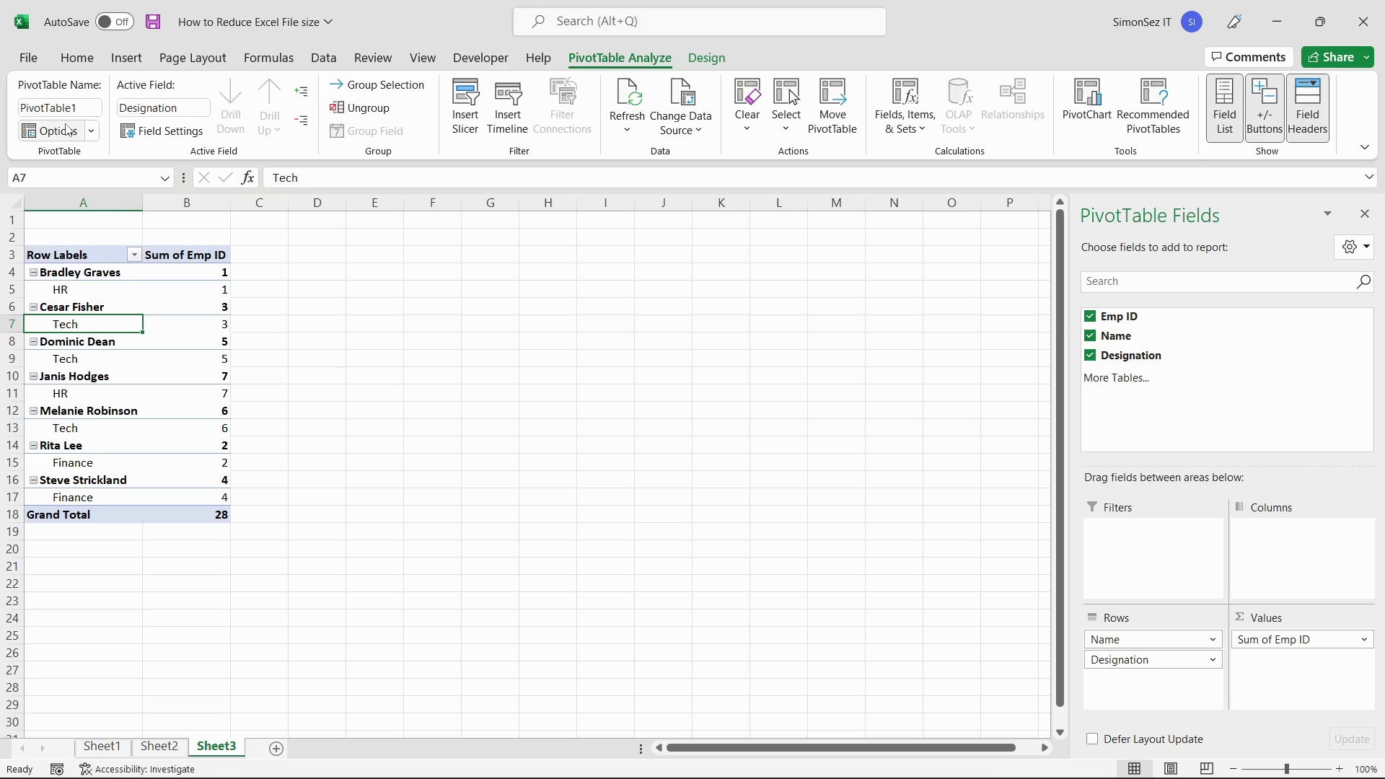
pyautogui.click(90, 132)
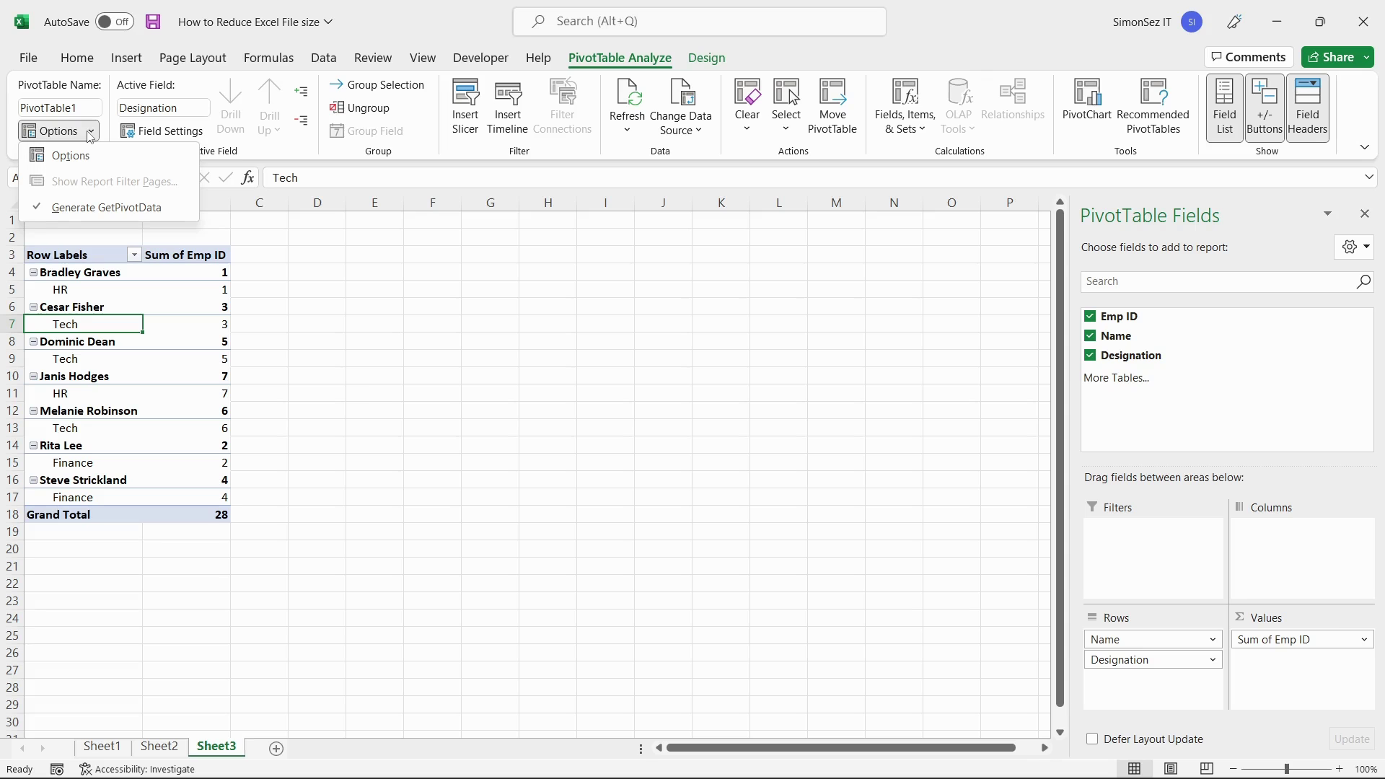
pyautogui.click(81, 154)
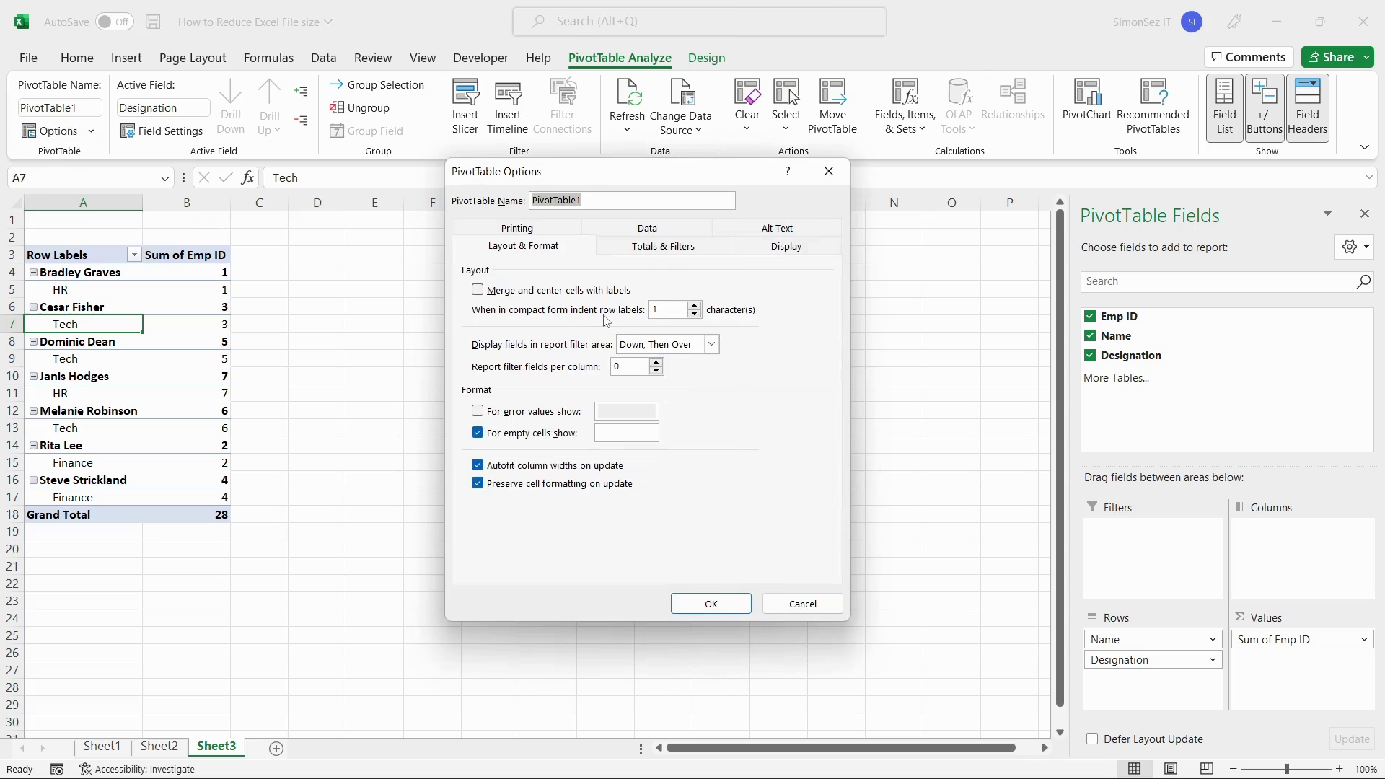
pyautogui.click(652, 233)
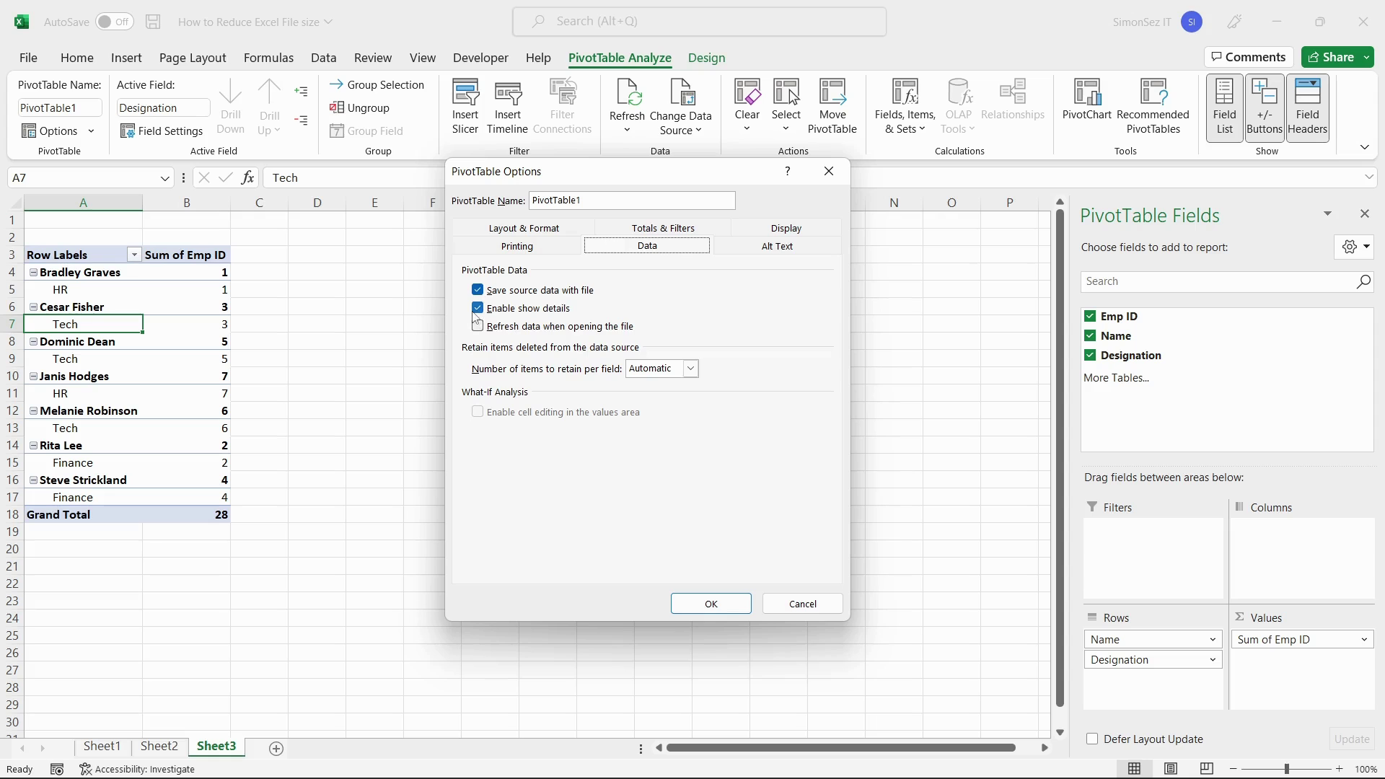
pyautogui.click(478, 291)
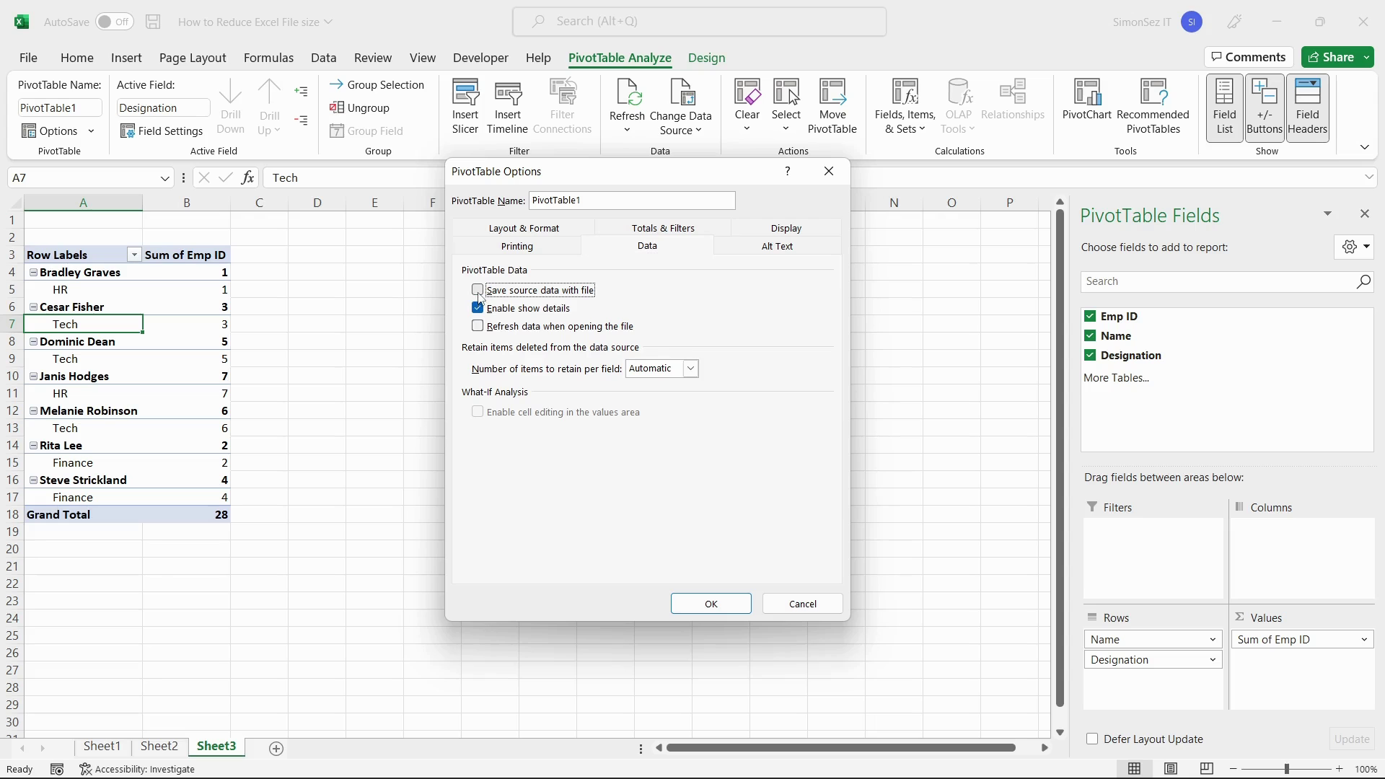
pyautogui.click(479, 327)
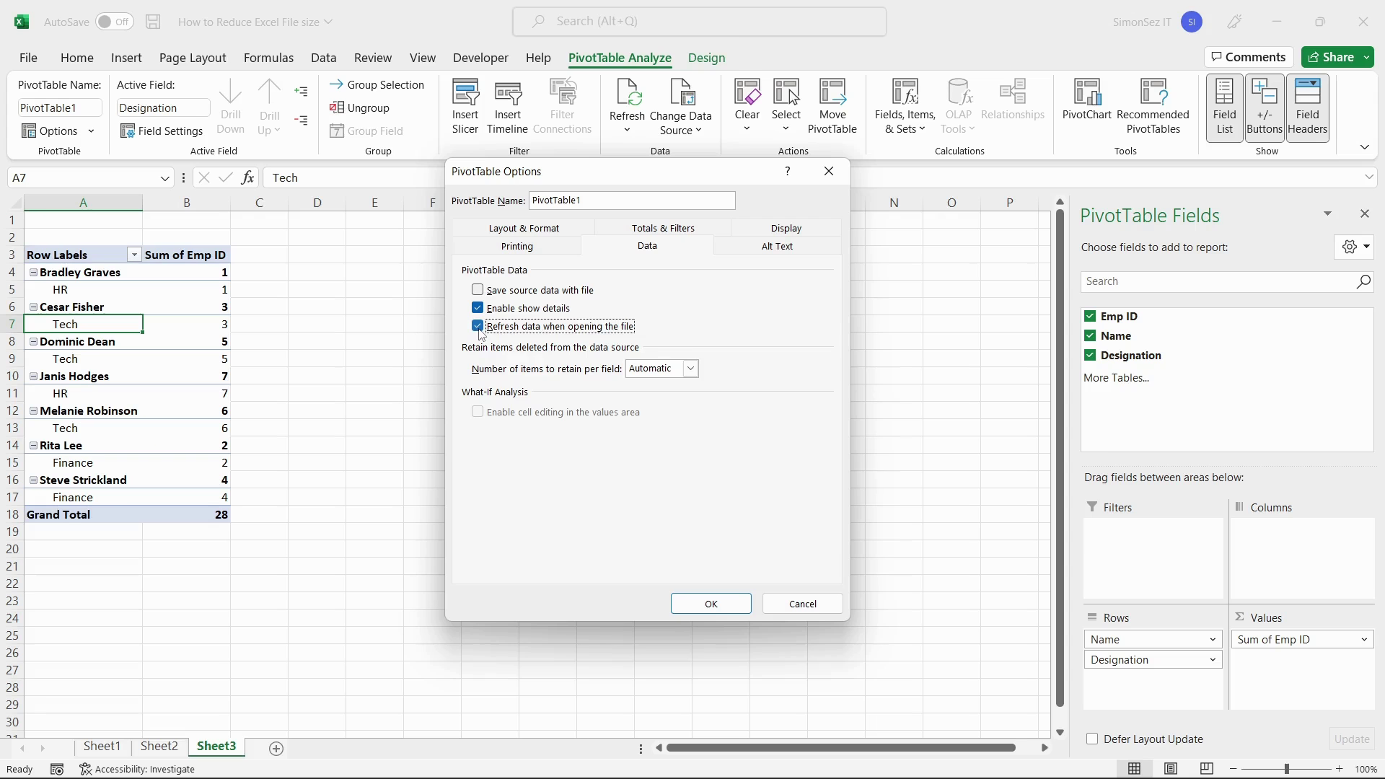
pyautogui.click(808, 604)
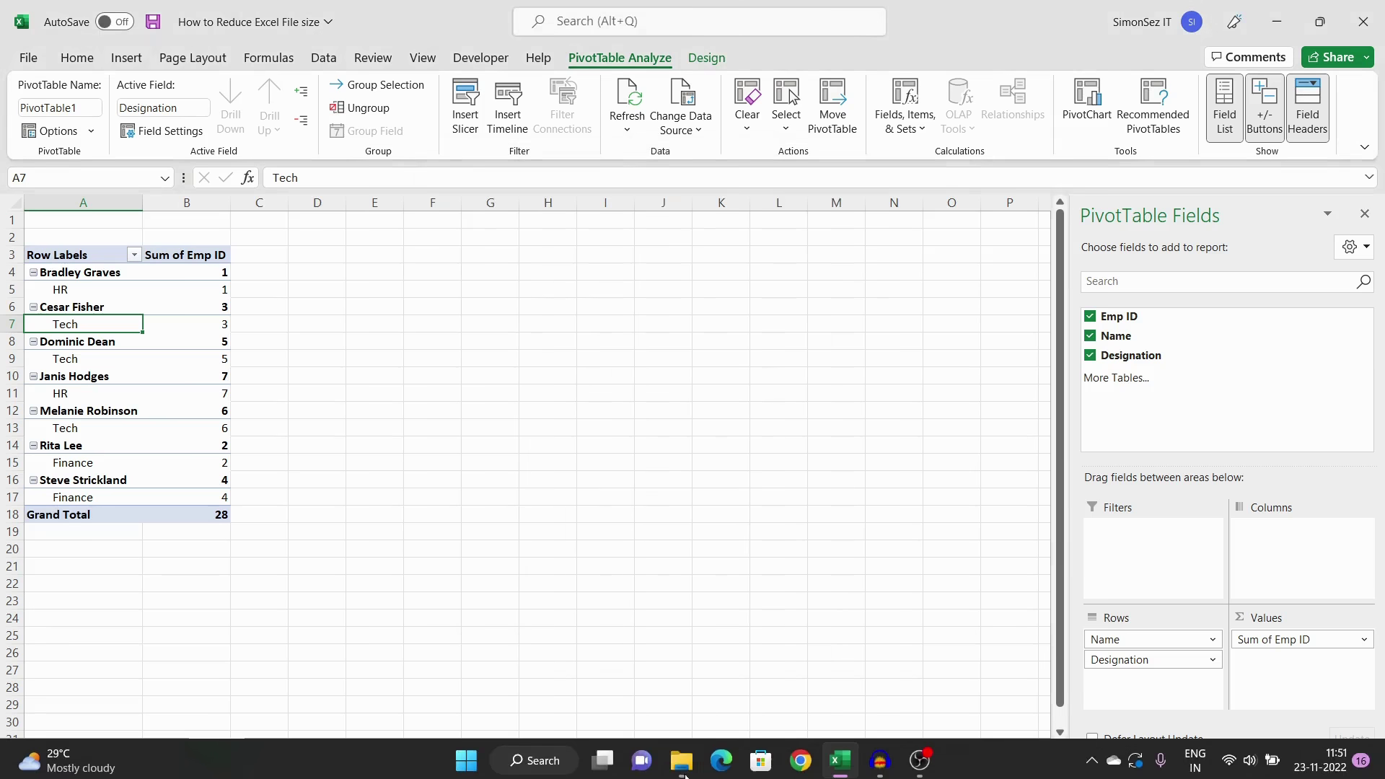
# - Zip the How to Reduce Excel File size workbook in Documents under the same name
pyautogui.click(678, 764)
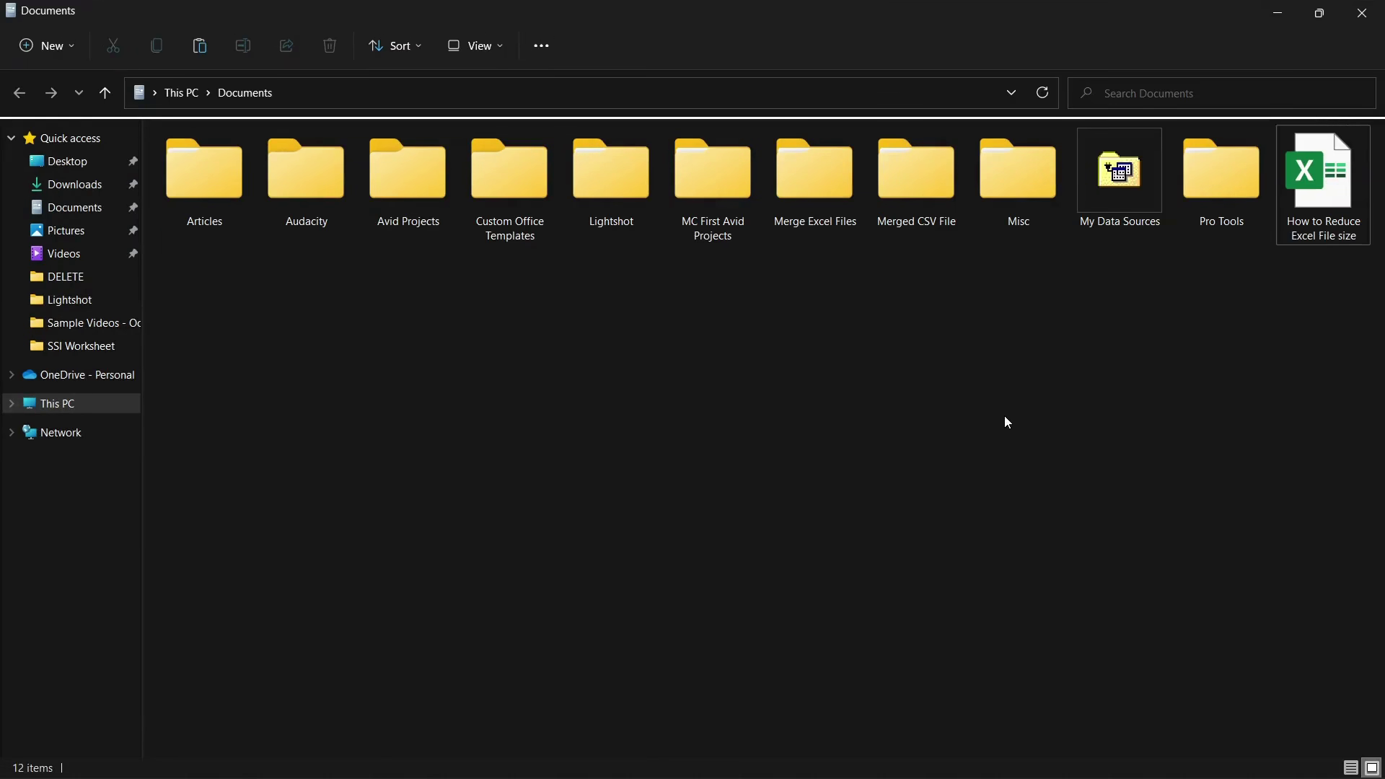
pyautogui.click(1283, 210)
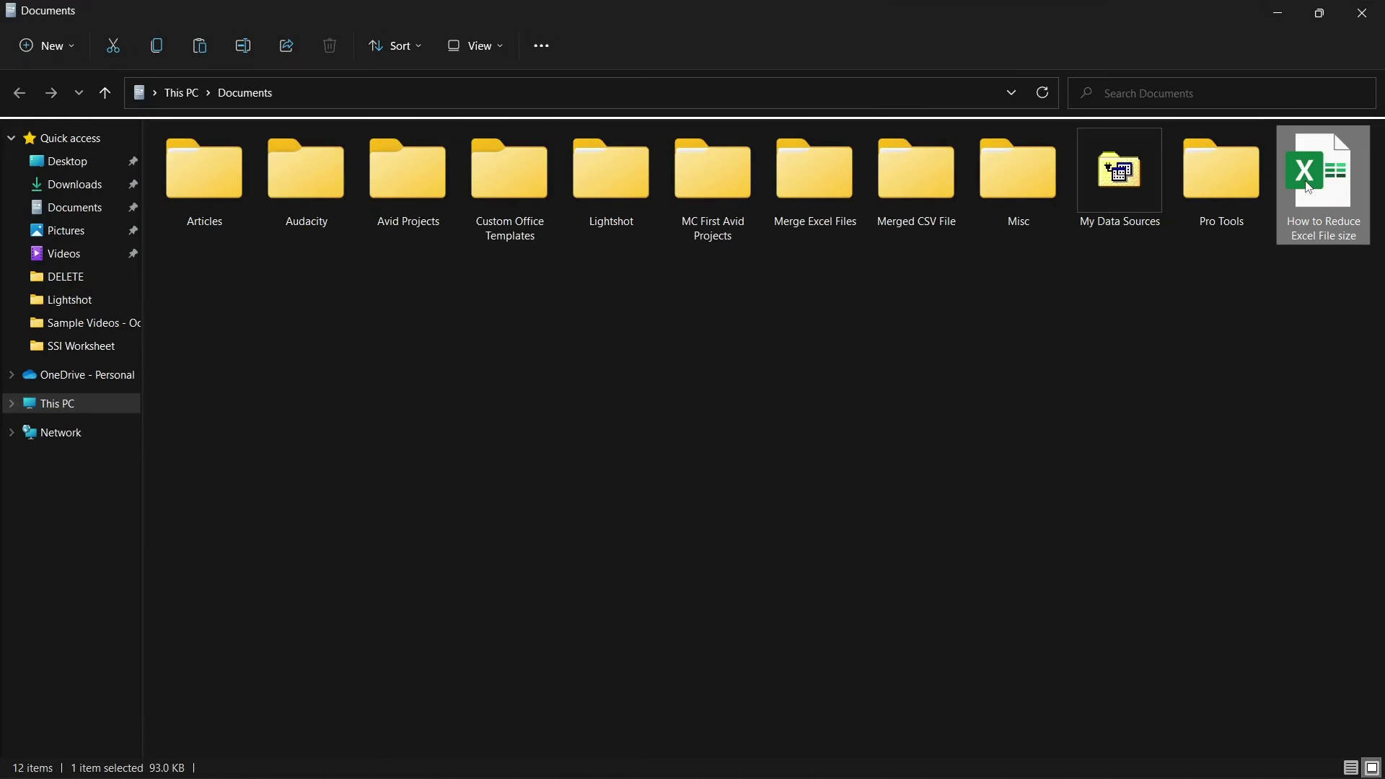
pyautogui.rightClick(1282, 210)
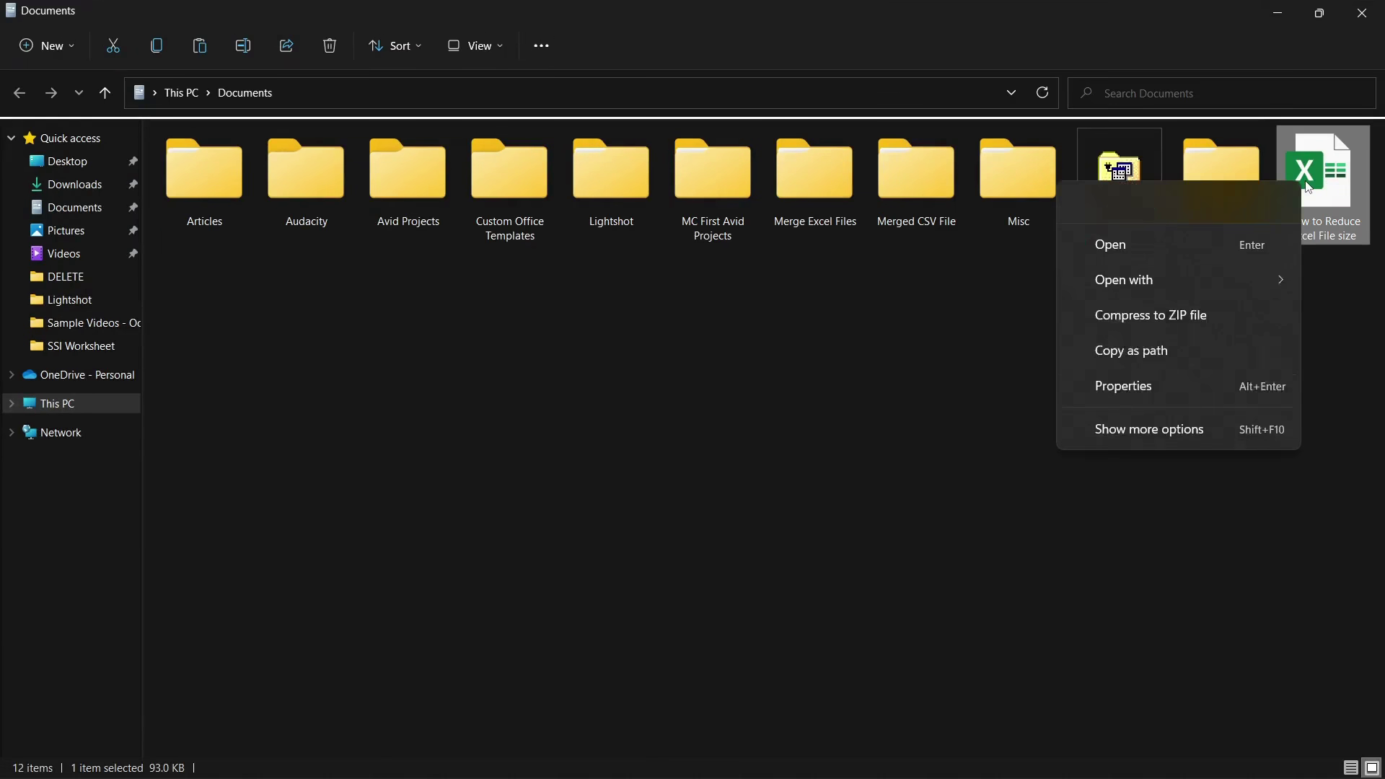
pyautogui.click(1235, 300)
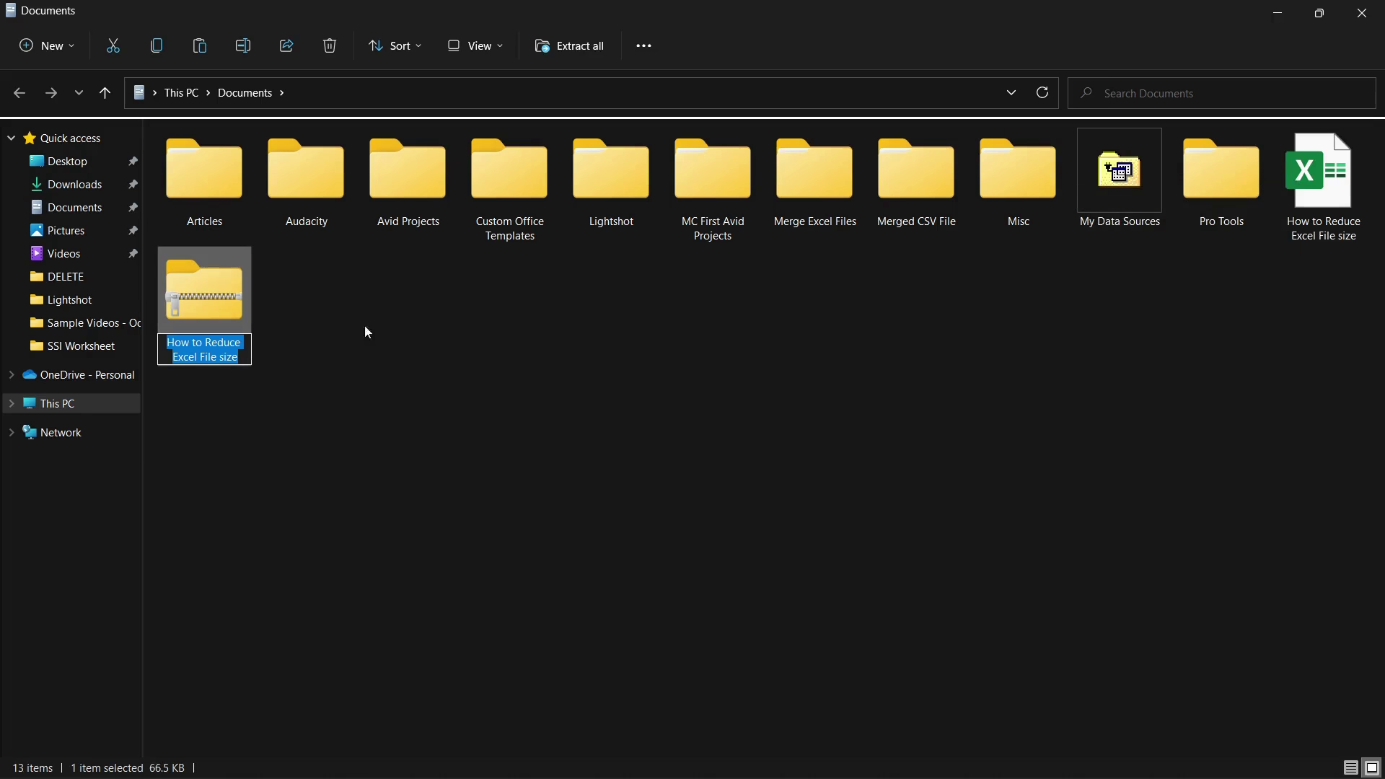
pyautogui.press('Return')
pyautogui.click(298, 347)
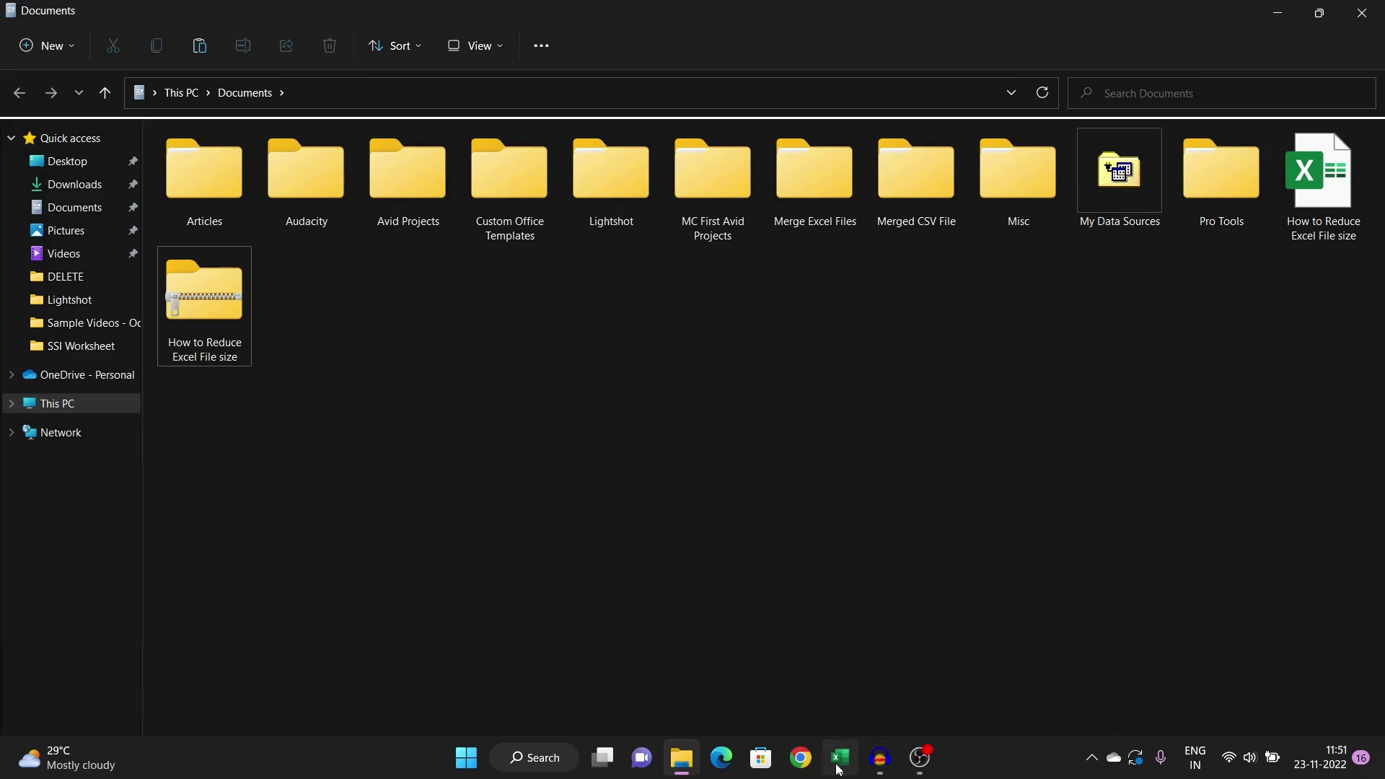
# - Return to Excel's Sheet2 employee table and open, then close, the empty Watch Window
pyautogui.click(839, 758)
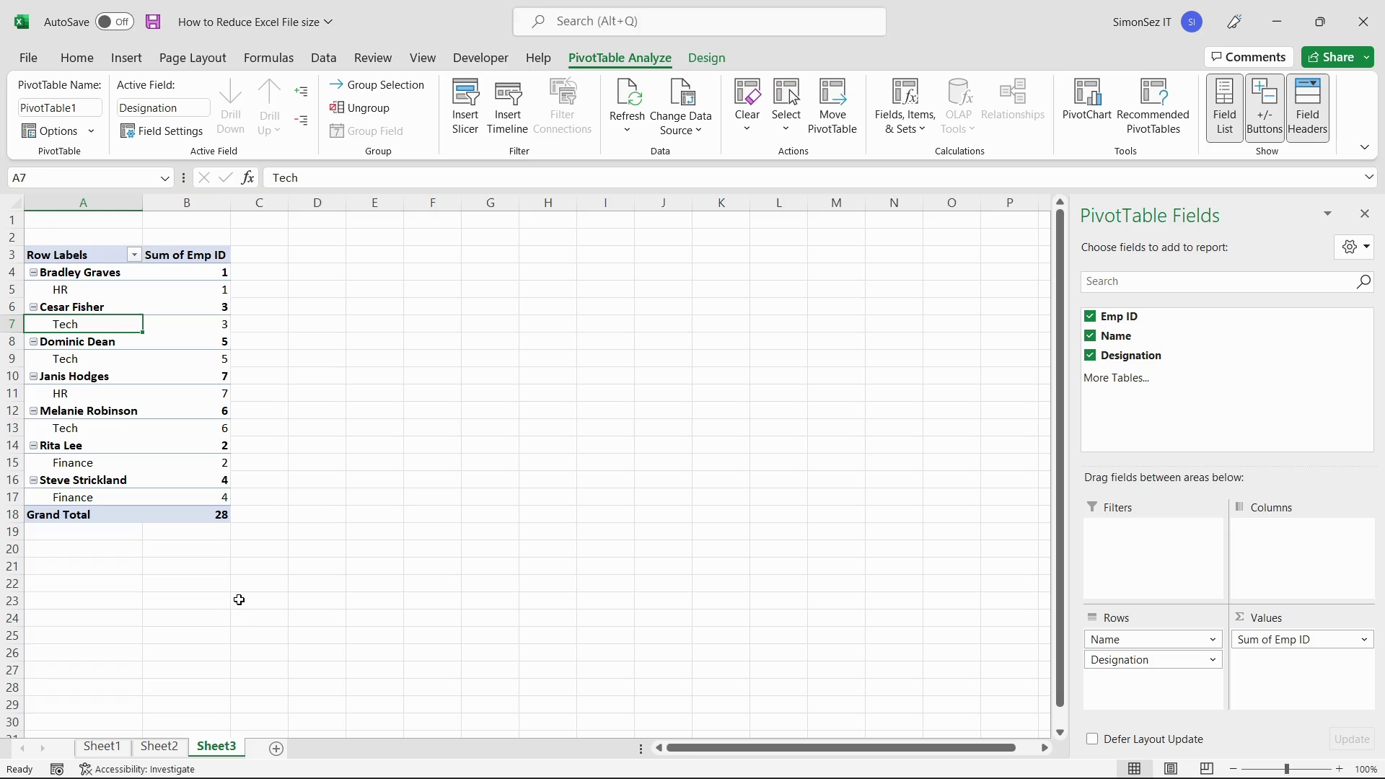
pyautogui.click(160, 747)
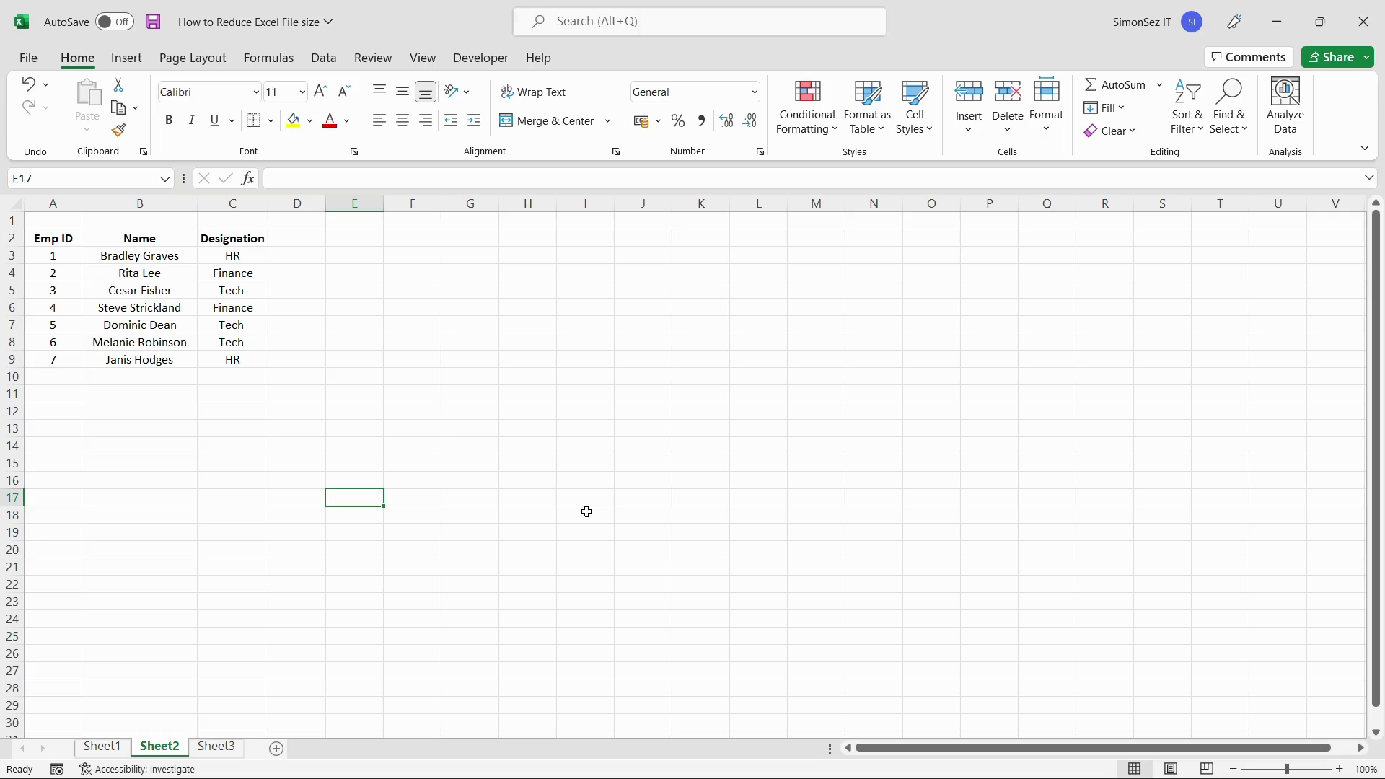
pyautogui.click(284, 56)
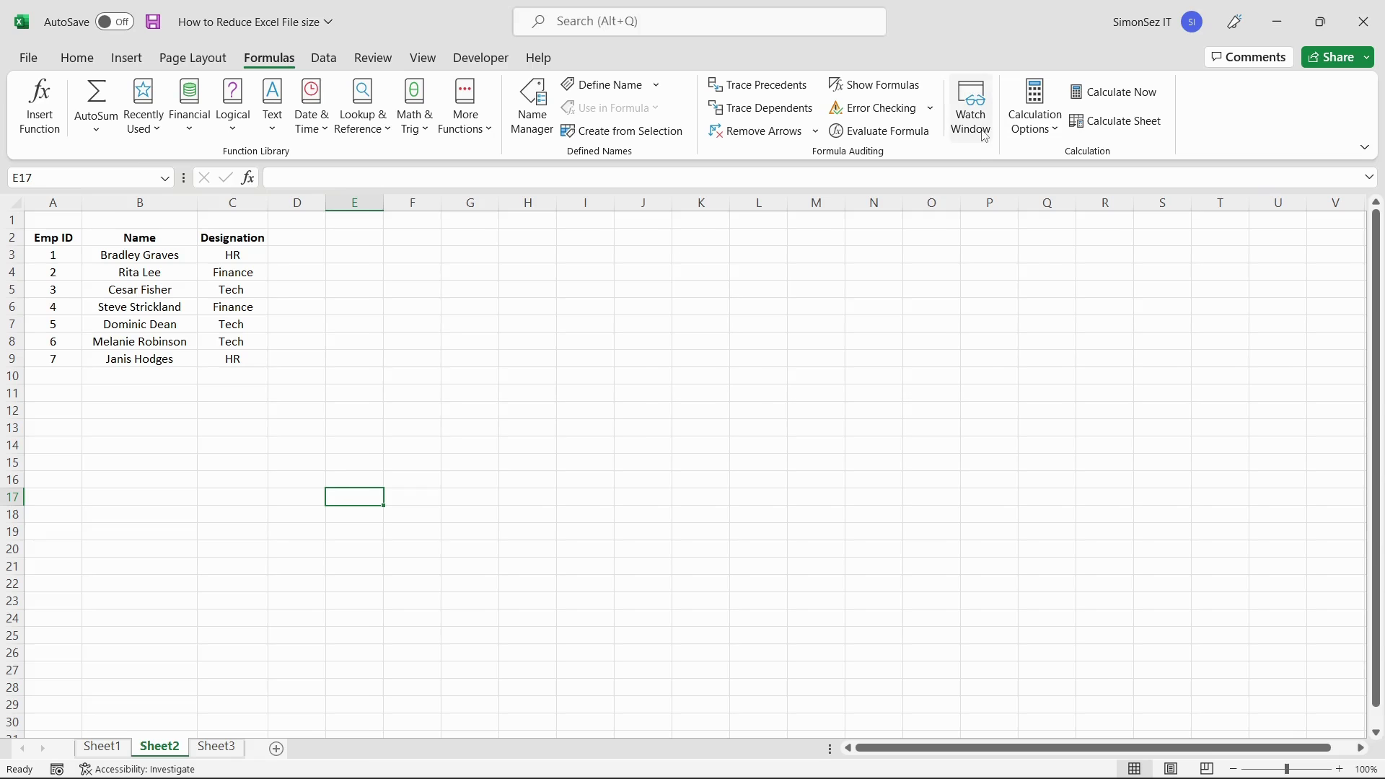
pyautogui.click(985, 137)
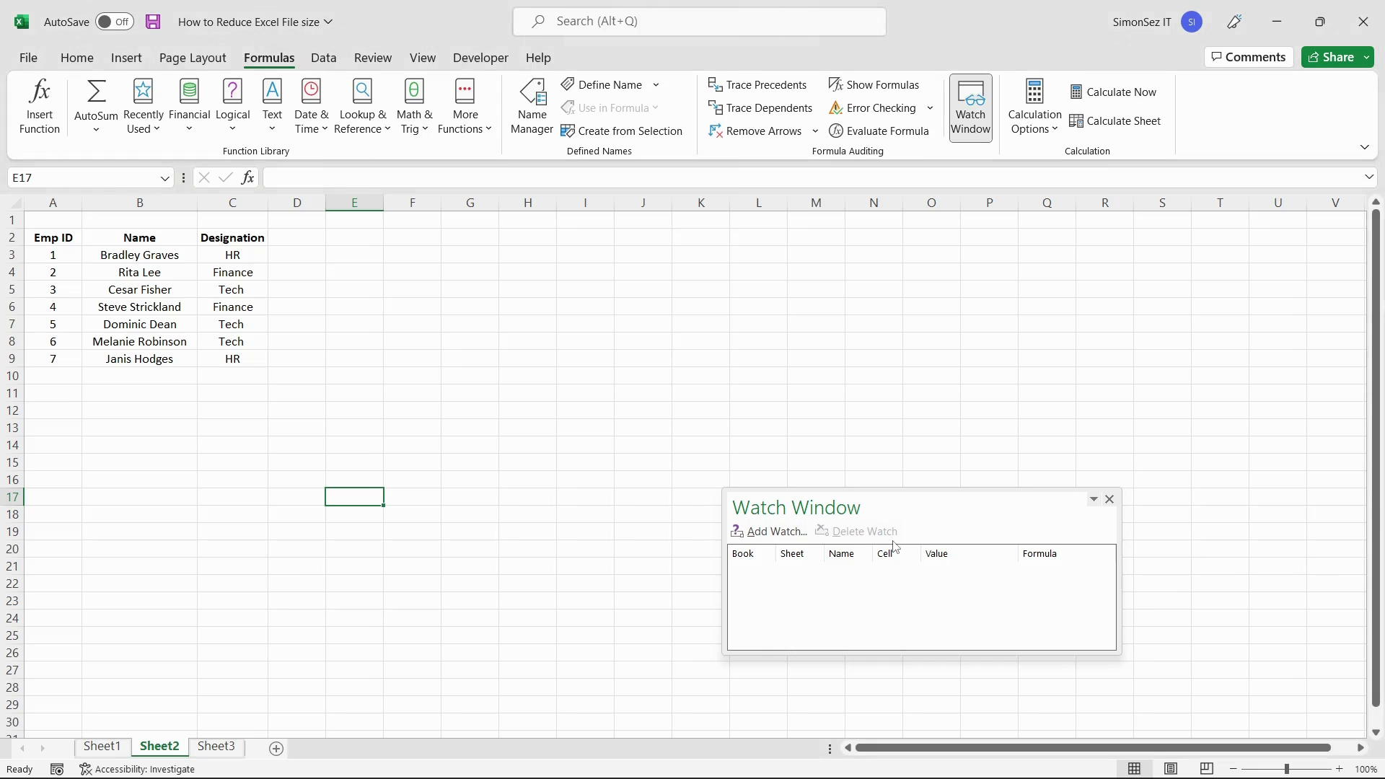
pyautogui.click(1110, 501)
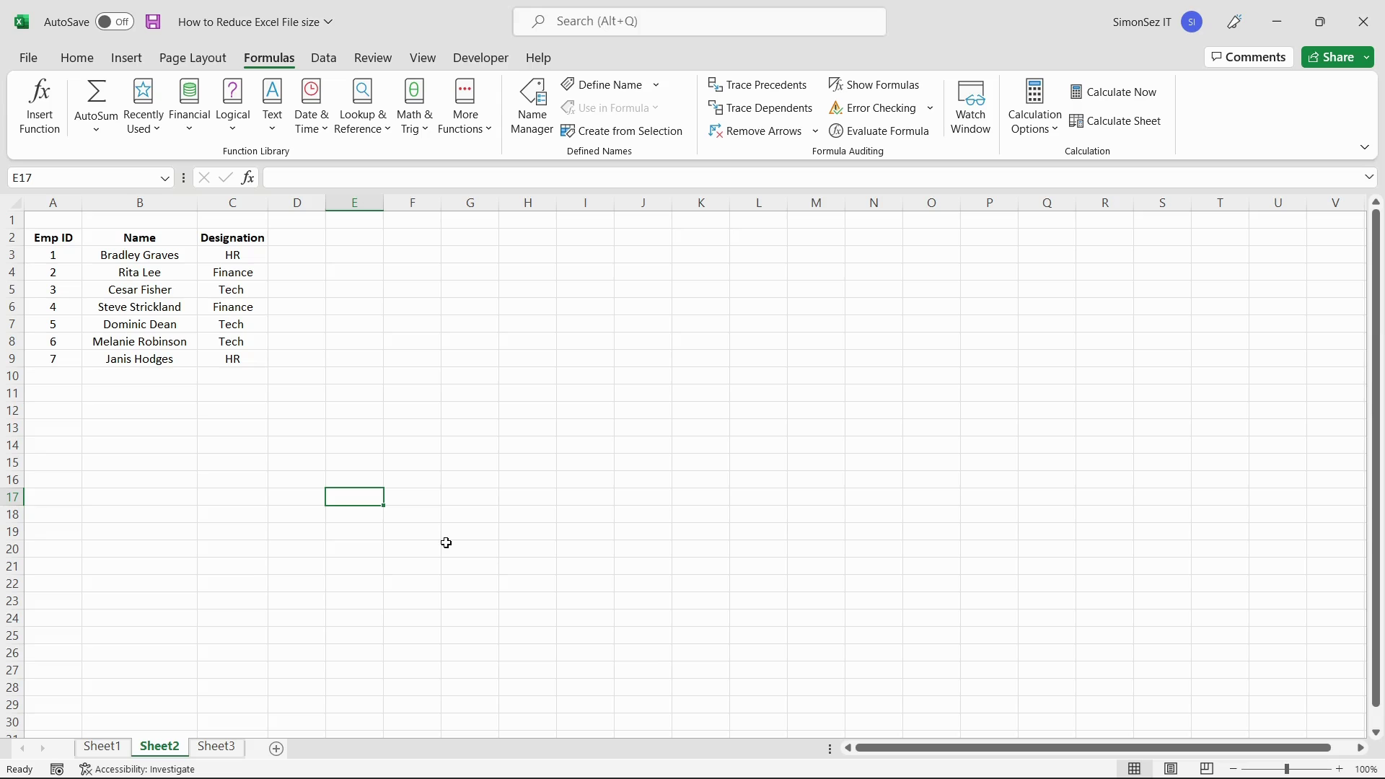
# - Show Sheet1 with the "How to Reduce Excel File Size?" title picture
pyautogui.click(102, 747)
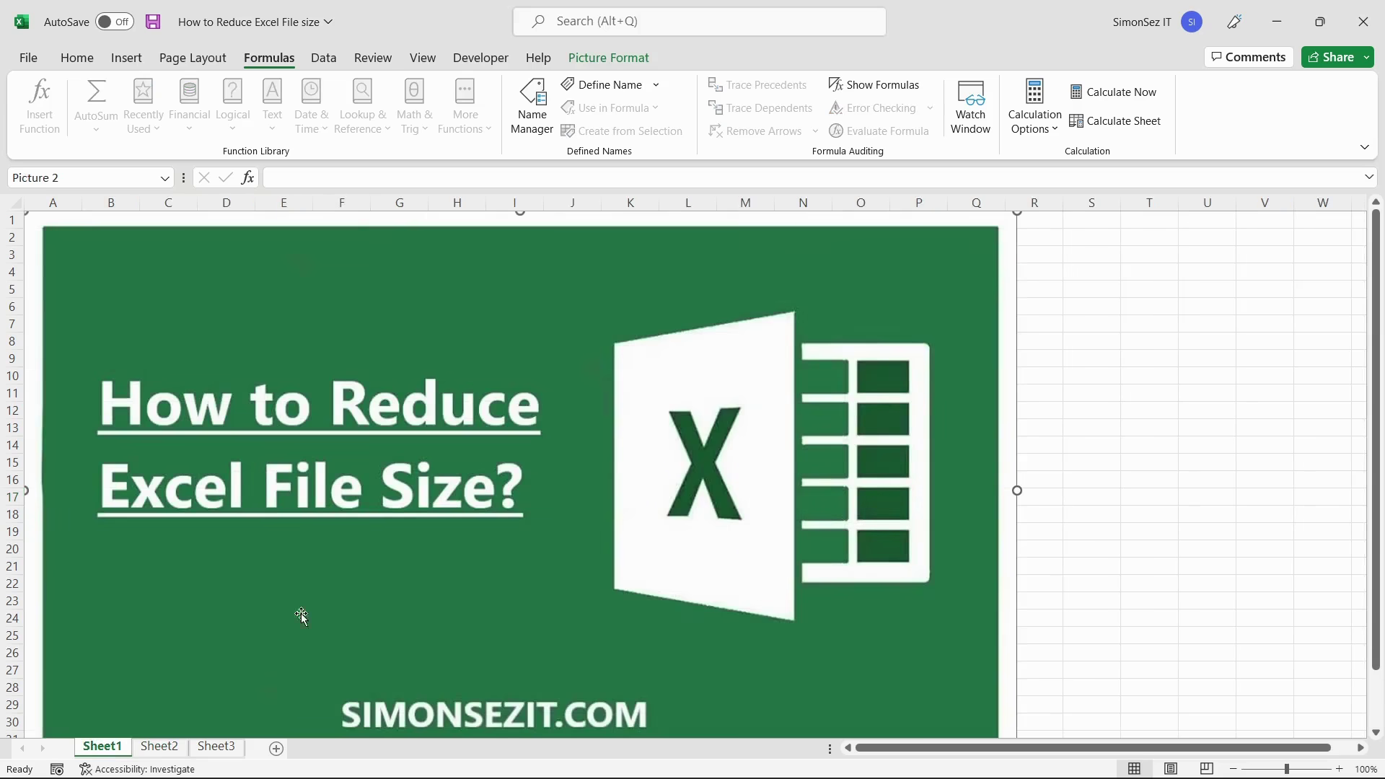